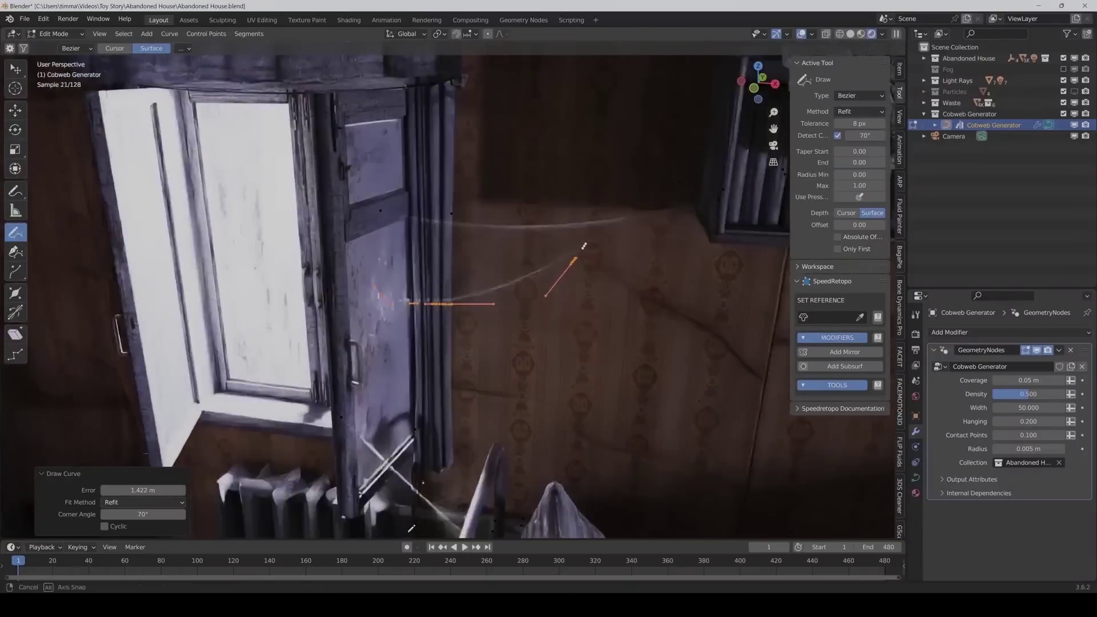
{"action": "middle_click_drag", "start_coordinate": [412, 528], "coordinate": [445, 514]}
{"action": "left_click_drag", "start_coordinate": [773, 128], "coordinate": [811, 103]}
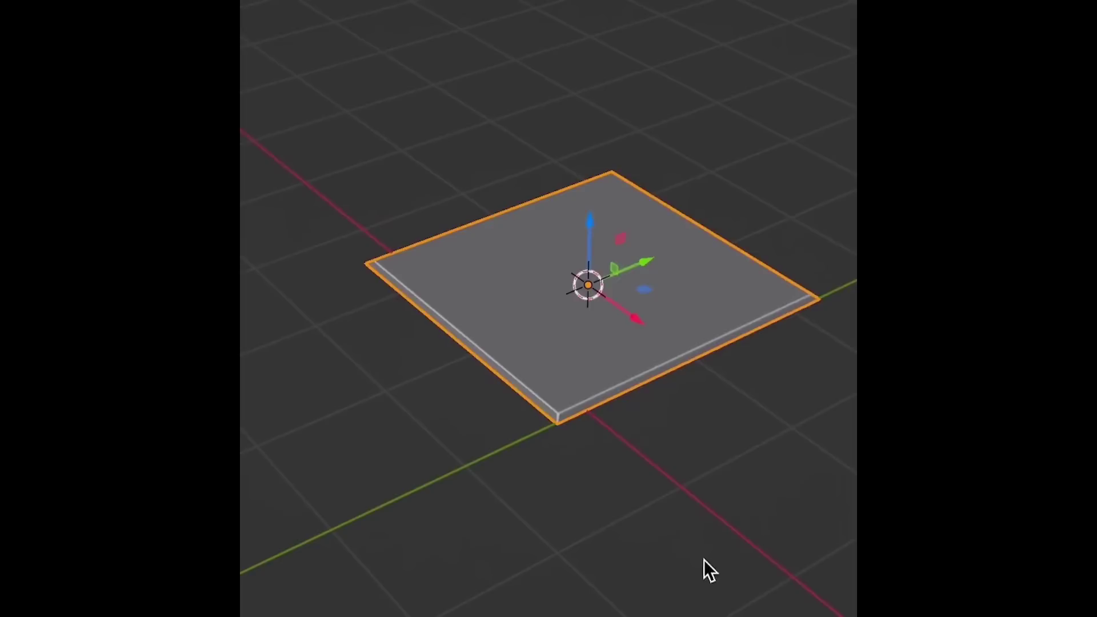
Apply a ClothMaster operation to the selected thin square slab.
{"action": "key", "text": "alt+c"}
{"action": "left_click", "coordinate": [504, 329]}
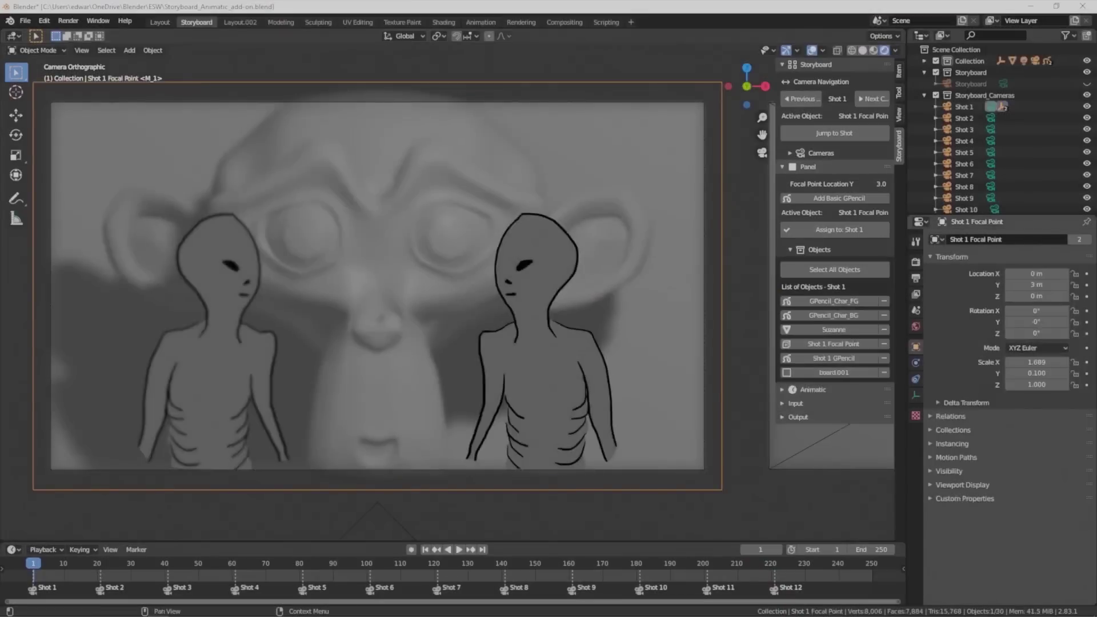
Look over the storyboard scene in the Layout.002 workspace and return to the Storyboard workspace.
{"action": "left_click", "coordinate": [239, 22]}
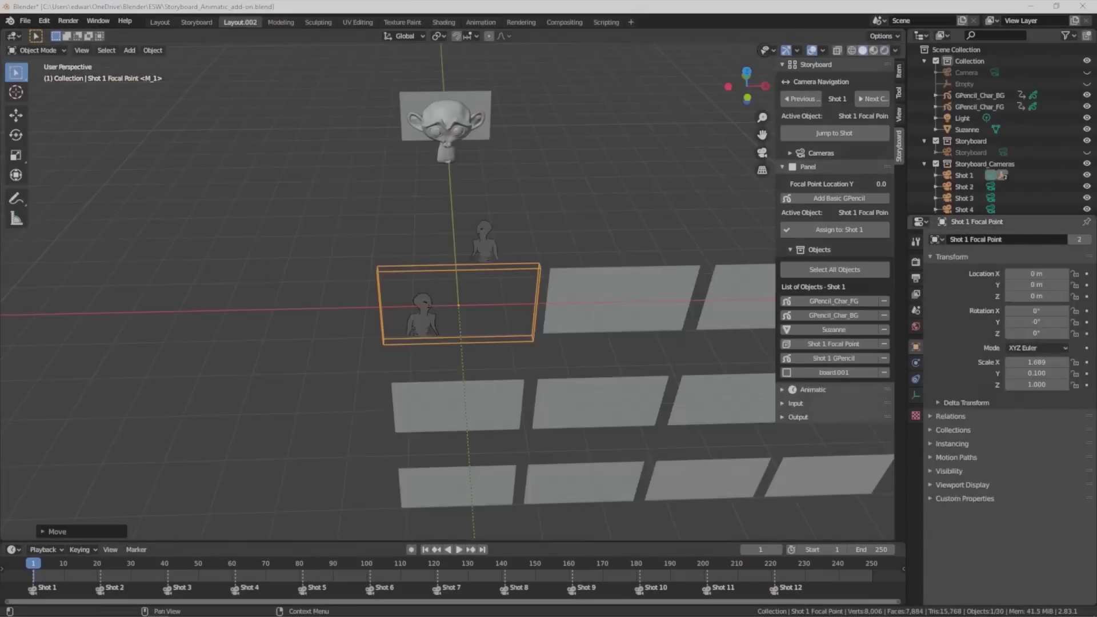
{"action": "key", "text": "ctrl+Page_Up"}
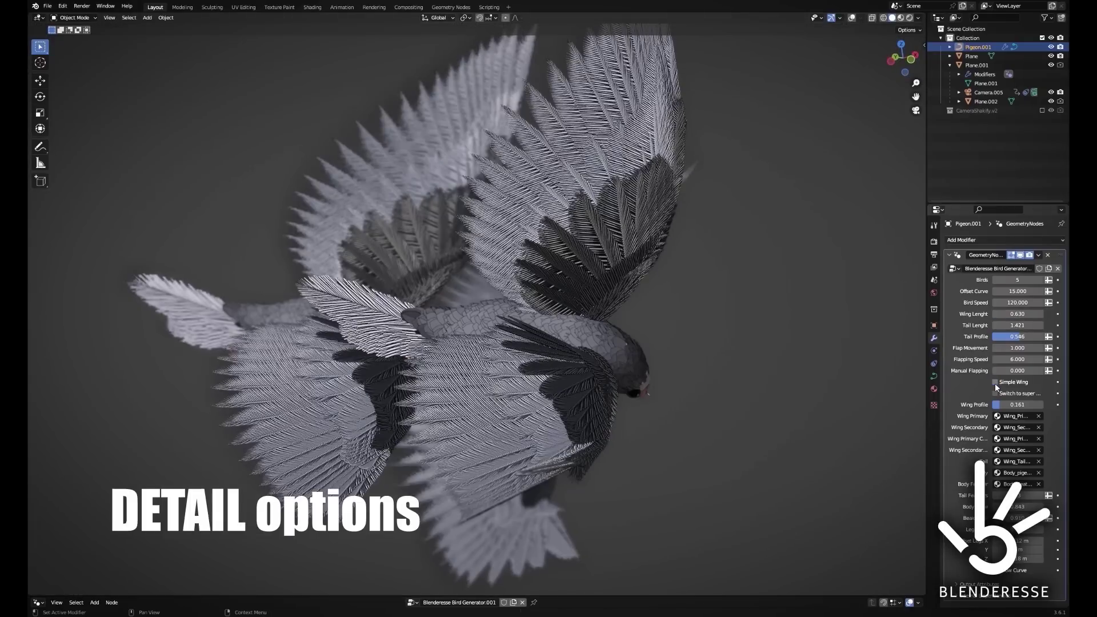
Toggle the Simple Wing option in the pigeon's bird generator modifier.
{"action": "left_click", "coordinate": [995, 382]}
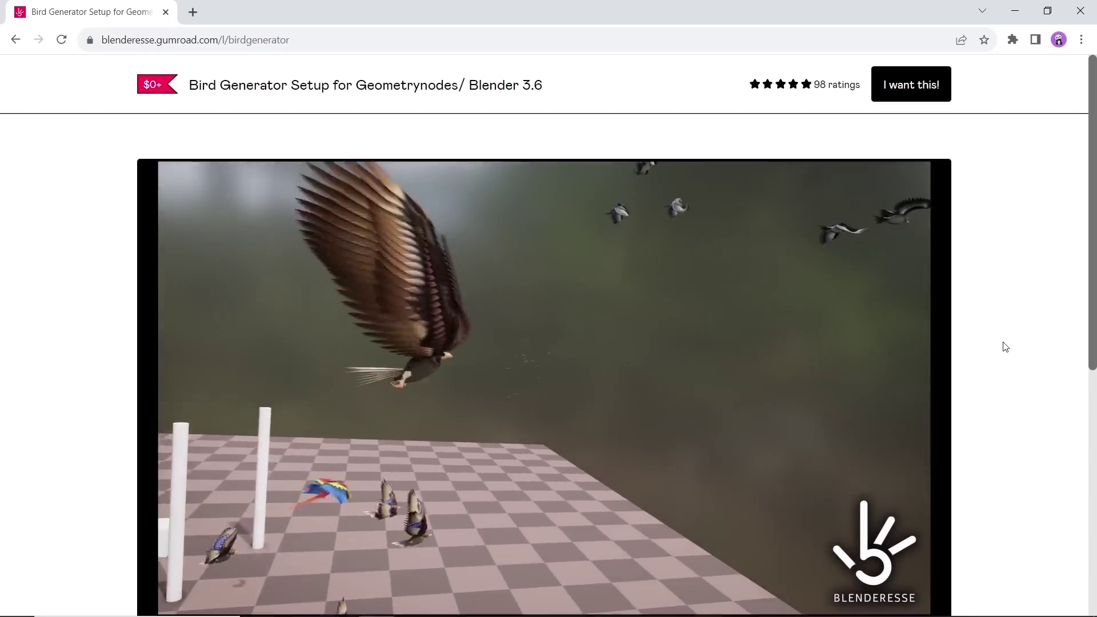
Review the Bird Generator Setup product page on Gumroad.
{"action": "scroll", "coordinate": [1005, 346], "scroll_direction": "down", "scroll_amount": 8}
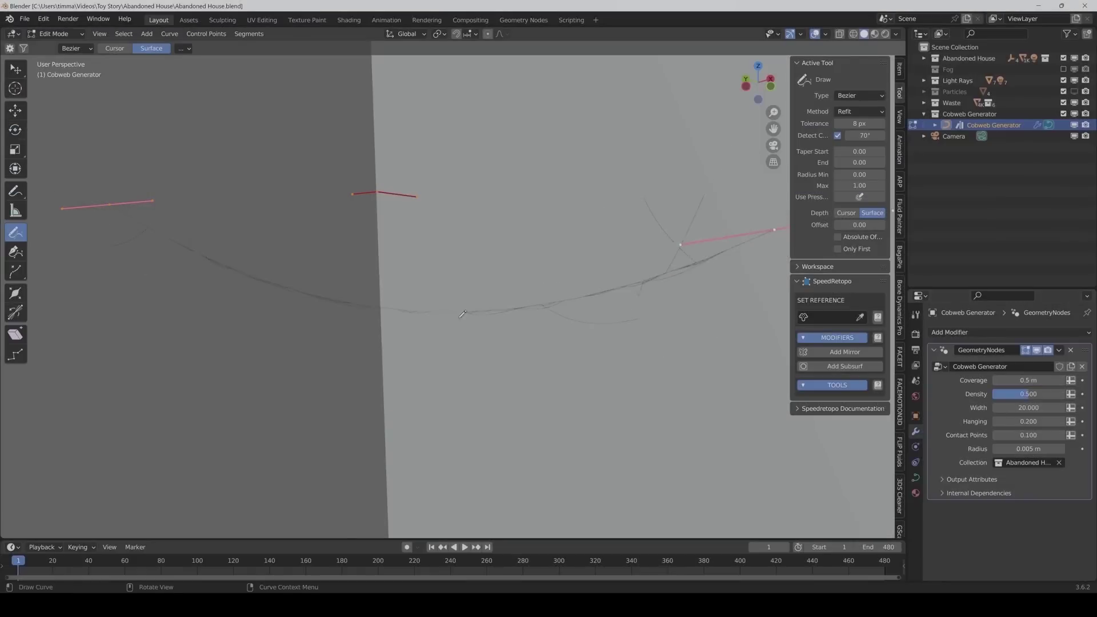
Set the Cobweb Generator modifier's Coverage to 0.05 m and Density to 0.5.
{"action": "type", "text": "0.05"}
{"action": "key", "text": "Tab"}
{"action": "type", "text": "0.5"}
{"action": "key", "text": "Return"}
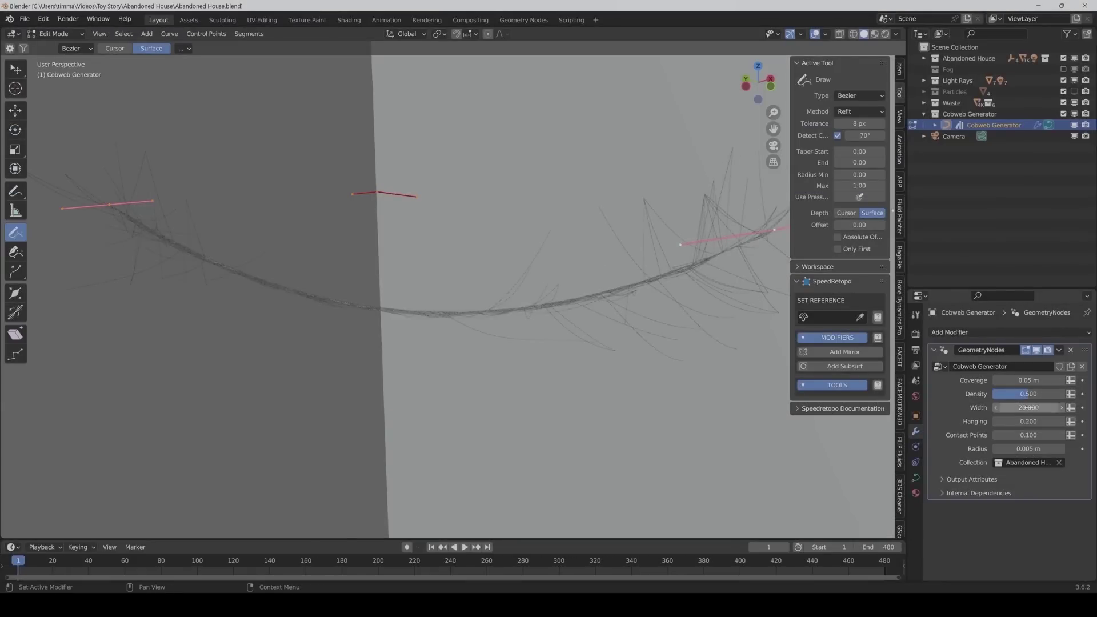
Set the Cobweb Generator modifier's Width to 50 and Hanging to 0.5.
{"action": "type", "text": "50"}
{"action": "key", "text": "Return"}
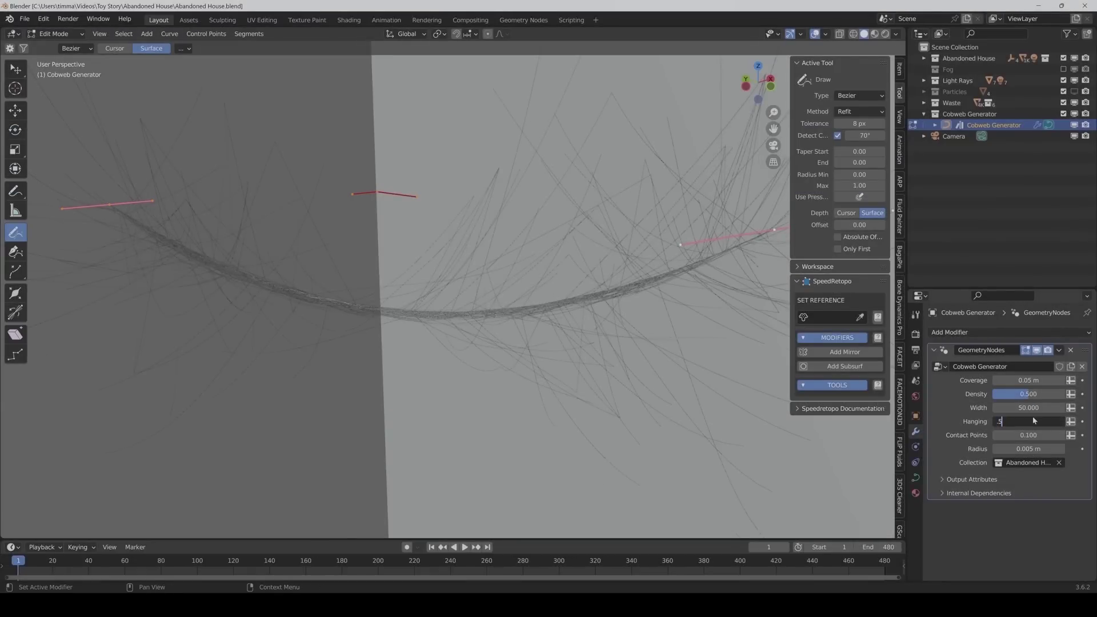
{"action": "key", "text": "Return"}
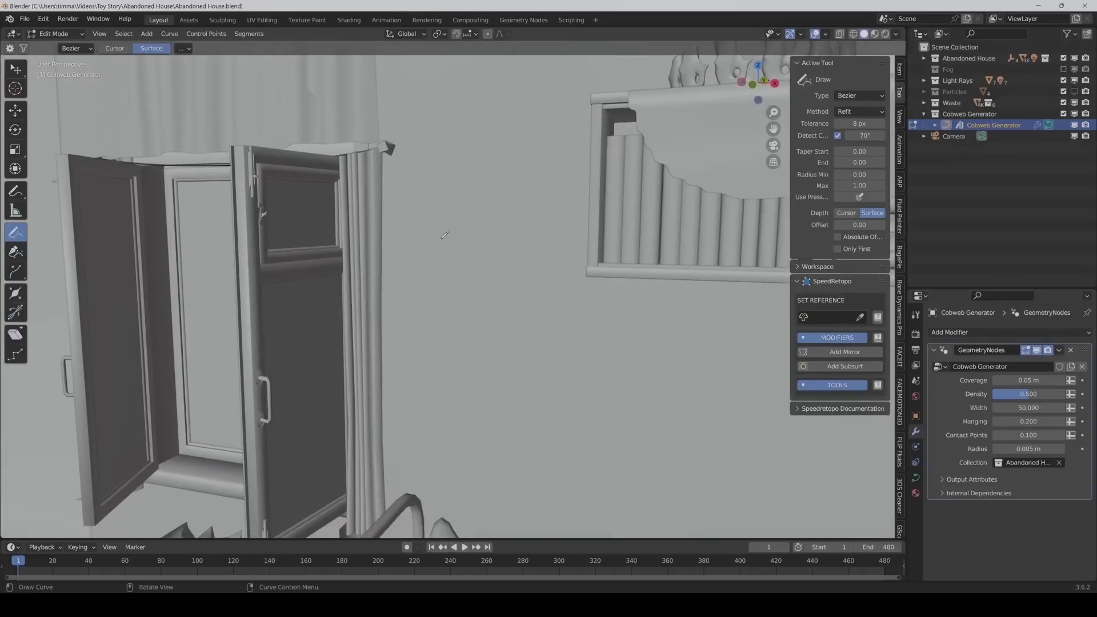
Draw two hanging cobweb strands from the open window shutter, one to the wall cabinet and one lower down.
{"action": "left_click_drag", "start_coordinate": [705, 190], "coordinate": [706, 190]}
{"action": "middle_click_drag", "start_coordinate": [706, 190], "coordinate": [521, 313]}
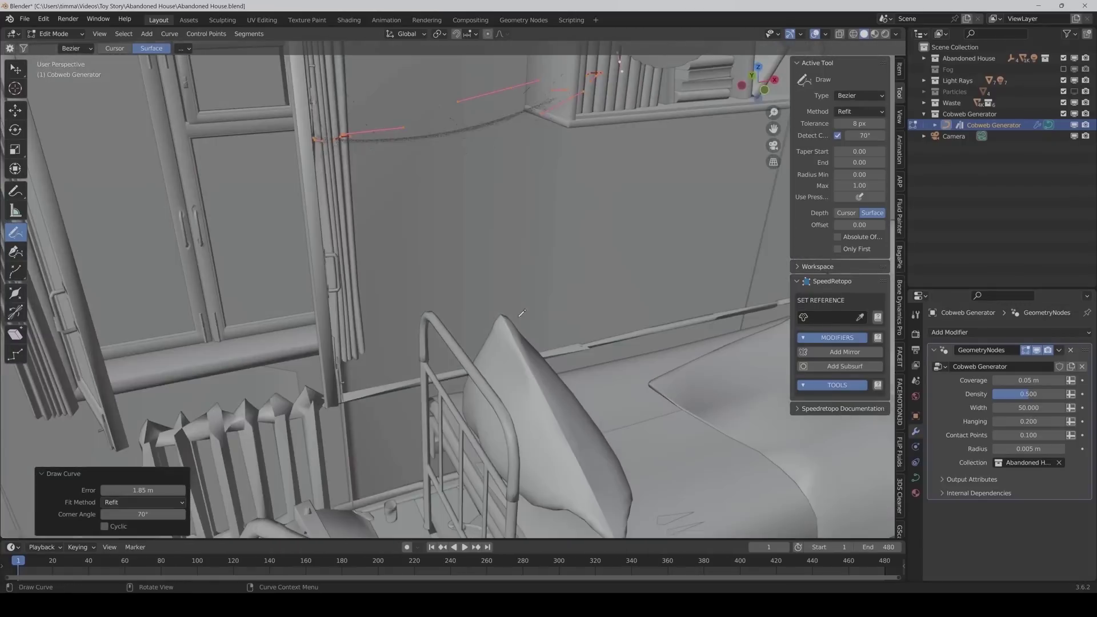
{"action": "left_click_drag", "start_coordinate": [530, 378], "coordinate": [531, 377]}
{"action": "middle_click_drag", "start_coordinate": [531, 377], "coordinate": [616, 297]}
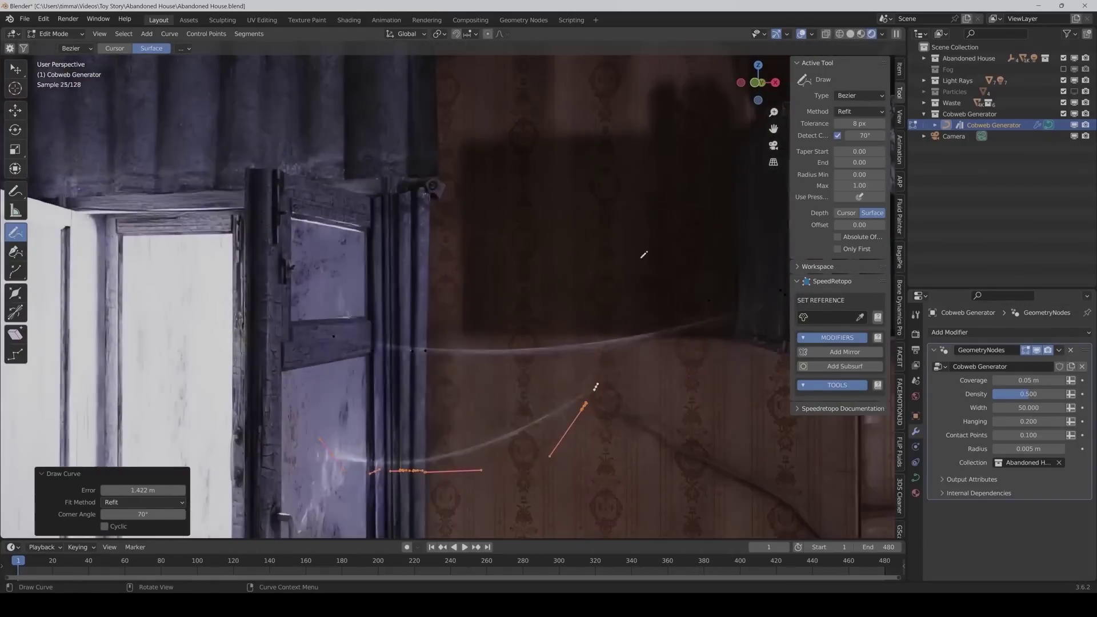
{"action": "middle_click_drag", "start_coordinate": [643, 254], "coordinate": [676, 315]}
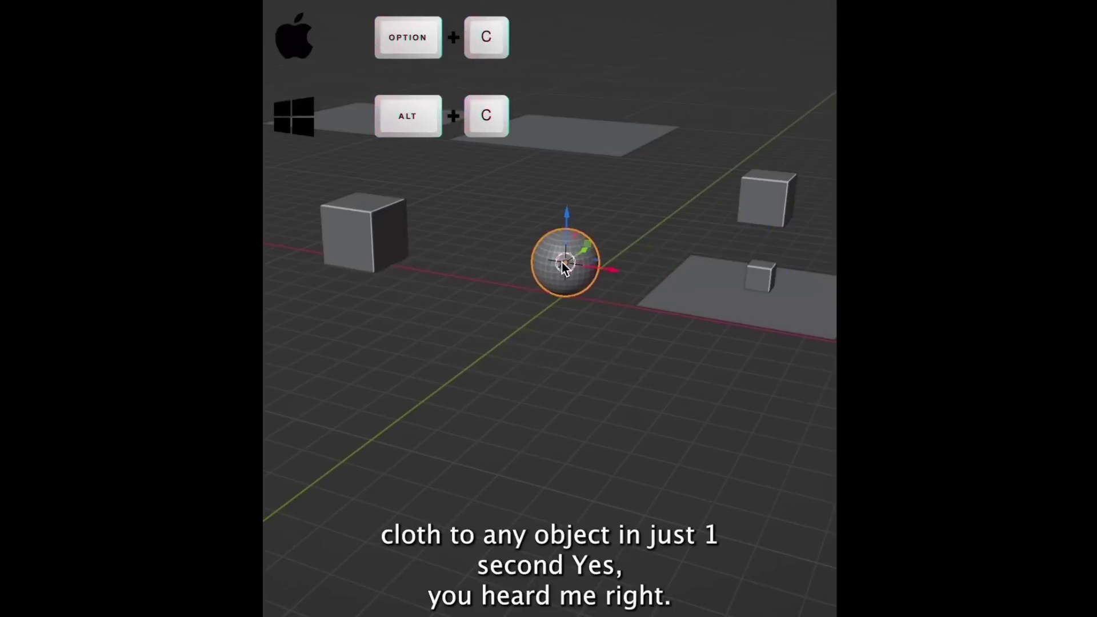
Set up ClothMaster collision on the large cube and cloth on the floating planes and the floating cube.
{"action": "left_click", "coordinate": [337, 233]}
{"action": "left_click", "coordinate": [342, 125]}
{"action": "left_click", "coordinate": [642, 129]}
{"action": "left_click", "coordinate": [769, 191]}
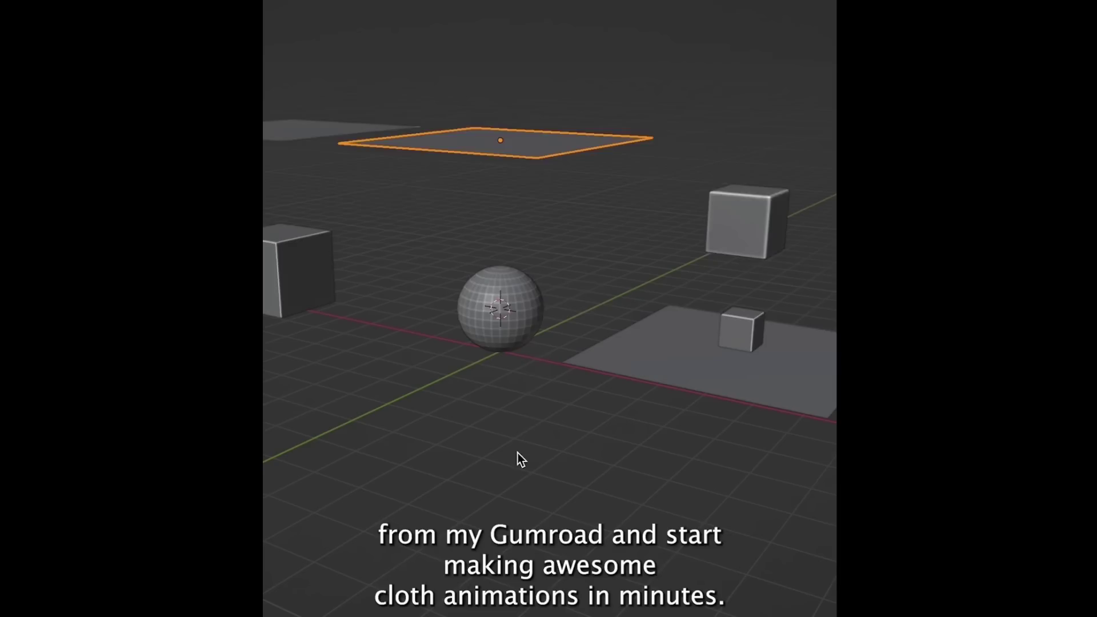
Play the cloth simulation and inspect how the cloth drapes over the sphere and cubes.
{"action": "key", "text": "space"}
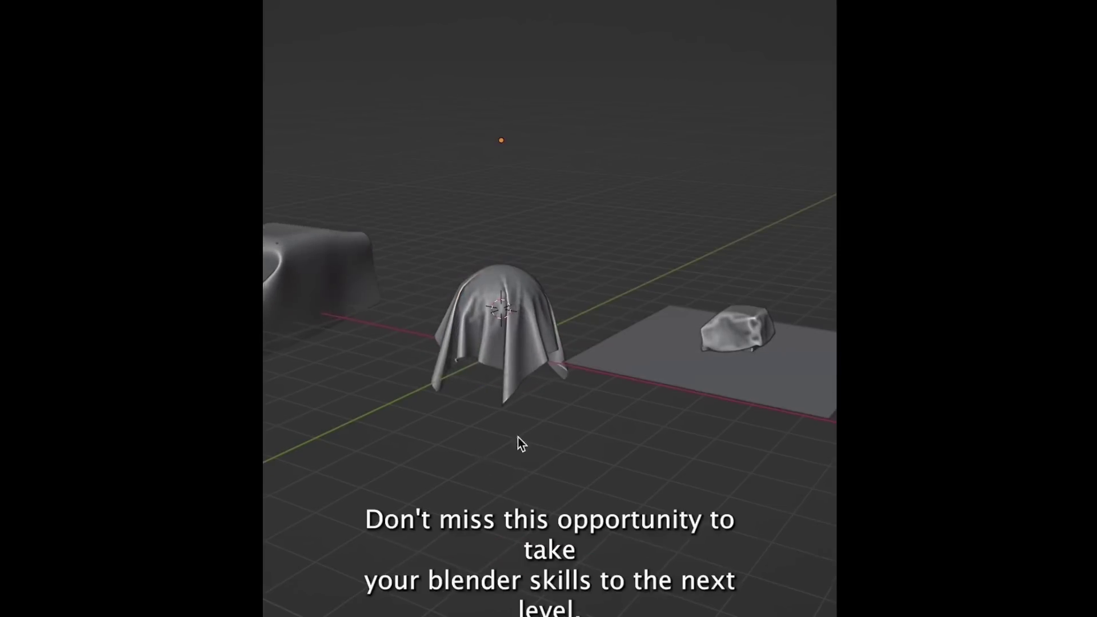
{"action": "middle_click_drag", "start_coordinate": [517, 437], "coordinate": [709, 414]}
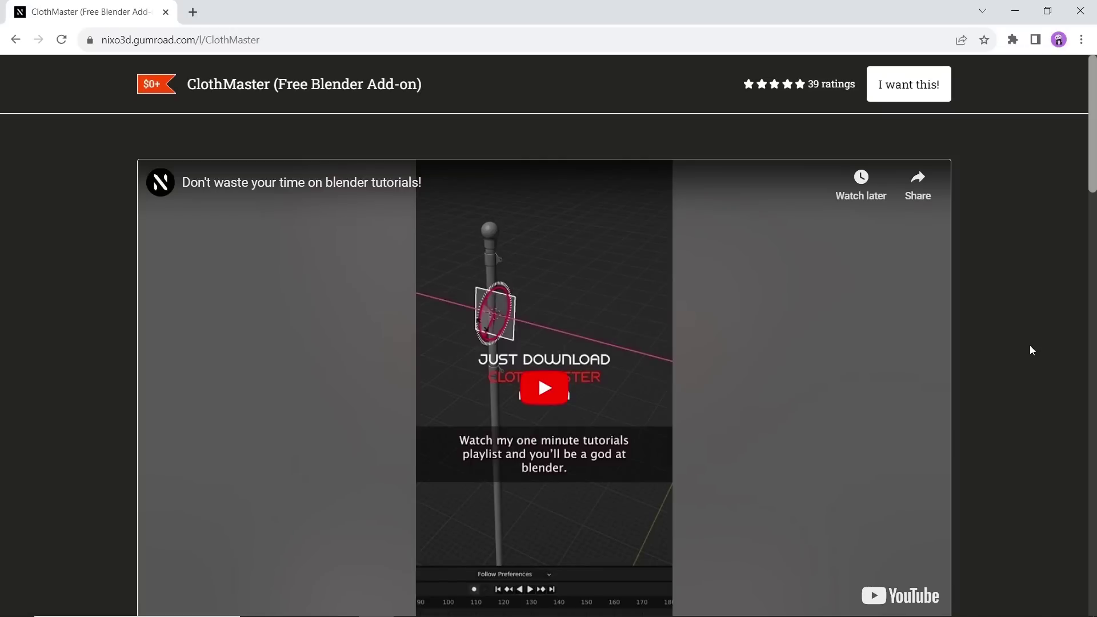
Read the ClothMaster add-on page on Gumroad, including its shortcuts, feature list and intended audience.
{"action": "scroll", "coordinate": [1030, 346], "scroll_direction": "down", "scroll_amount": 8}
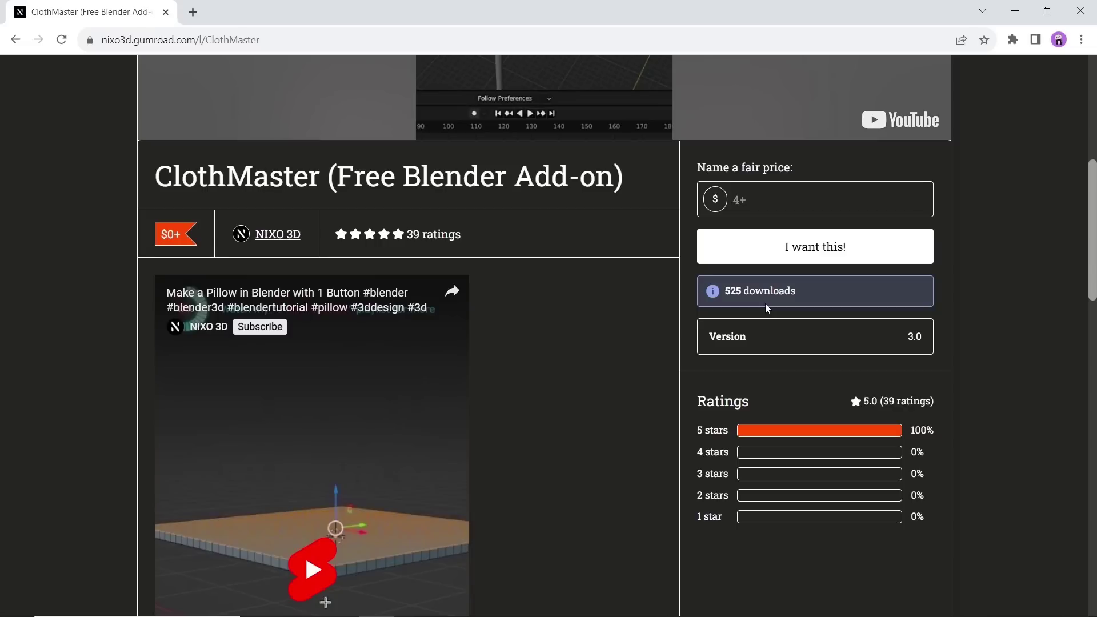
{"action": "middle_click", "coordinate": [612, 383]}
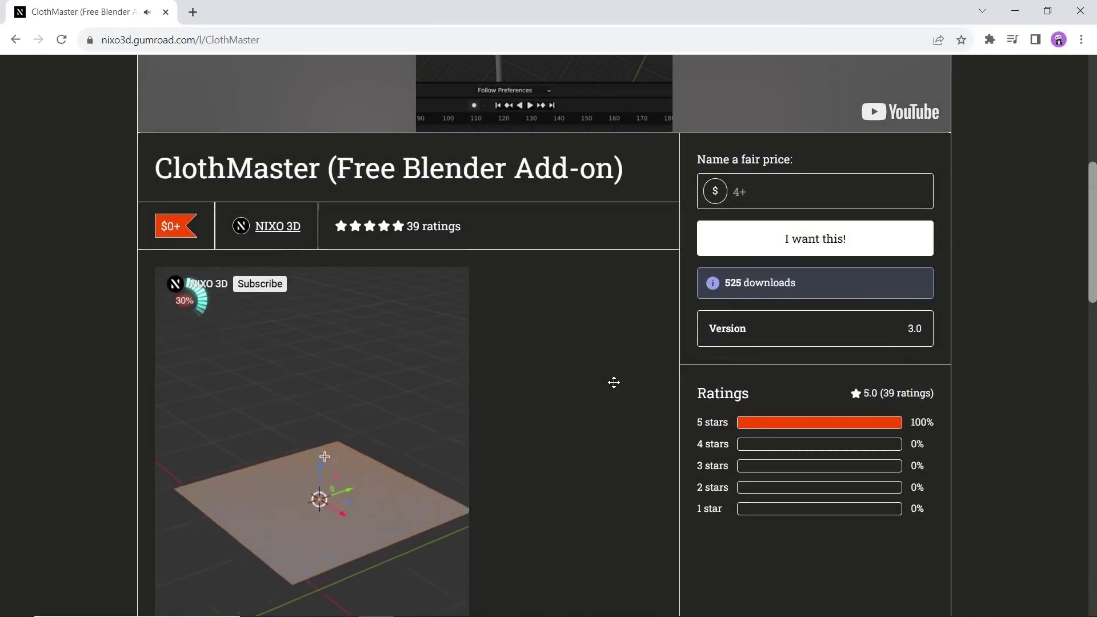
{"action": "scroll", "coordinate": [614, 382], "scroll_direction": "down", "scroll_amount": 5}
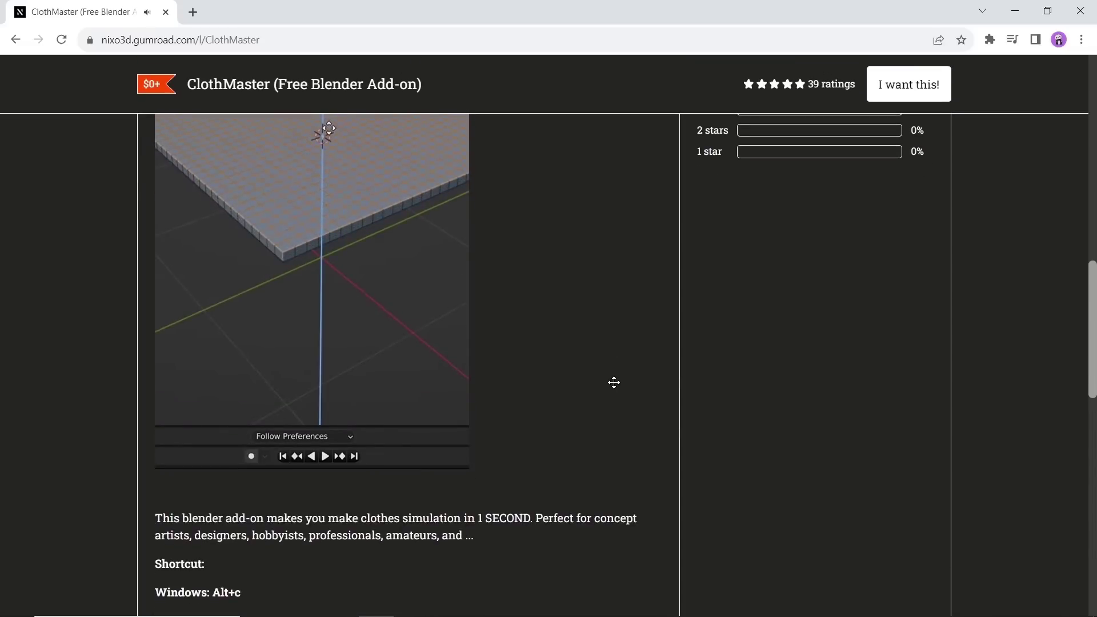
{"action": "scroll", "coordinate": [614, 382], "scroll_direction": "down", "scroll_amount": 4}
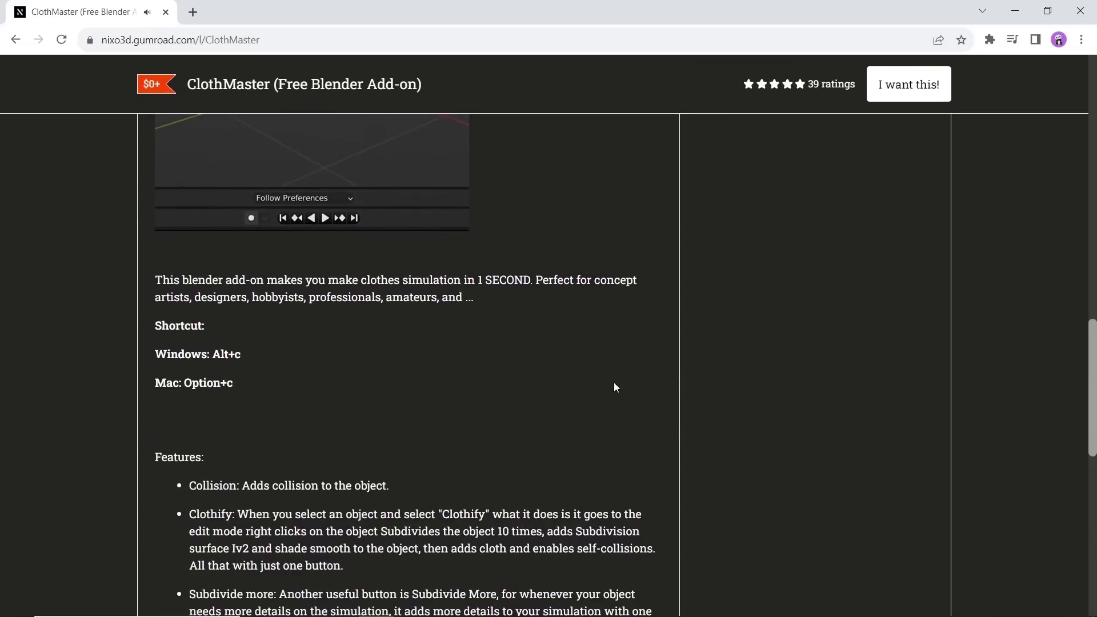
{"action": "scroll", "coordinate": [613, 382], "scroll_direction": "down", "scroll_amount": 5}
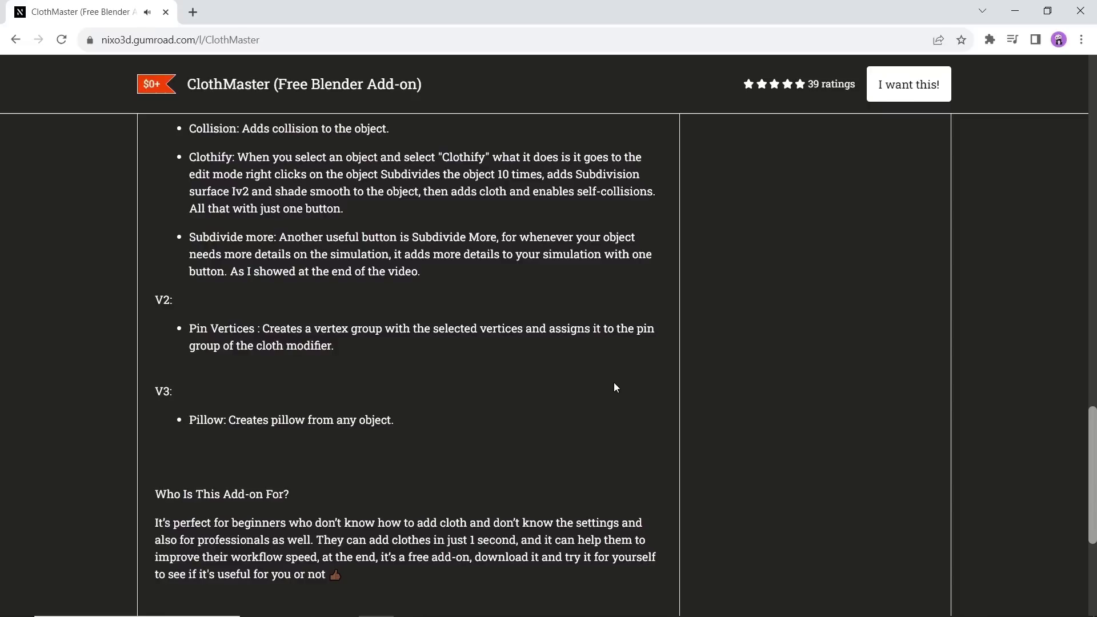
{"action": "scroll", "coordinate": [613, 382], "scroll_direction": "up", "scroll_amount": 12}
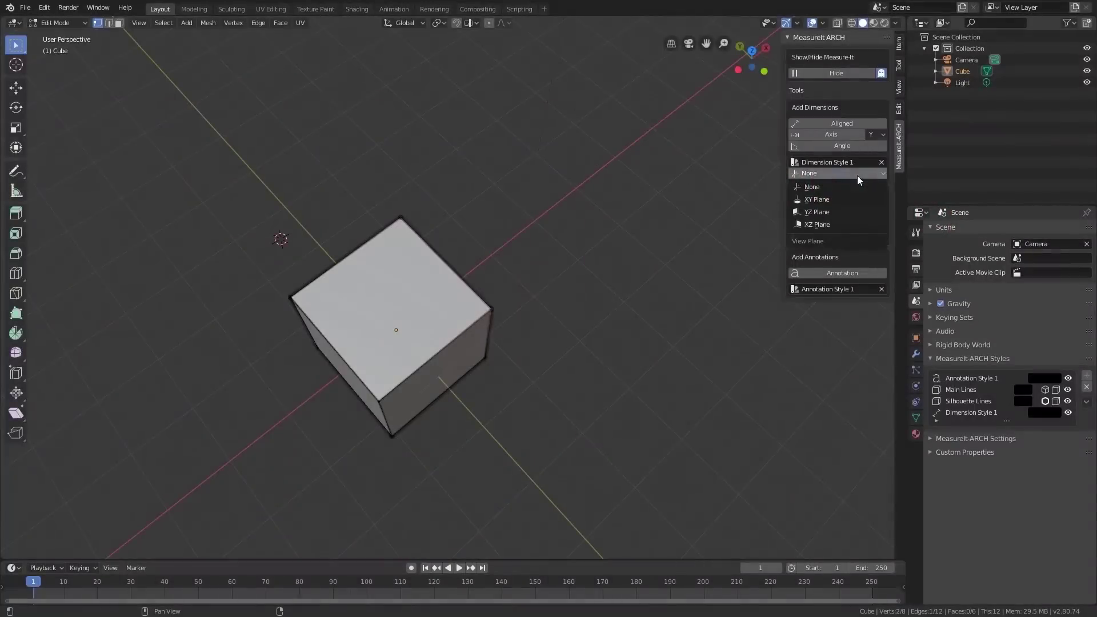
Set the MeasureIt ARCH dimension view plane to XY Plane.
{"action": "left_click", "coordinate": [855, 199]}
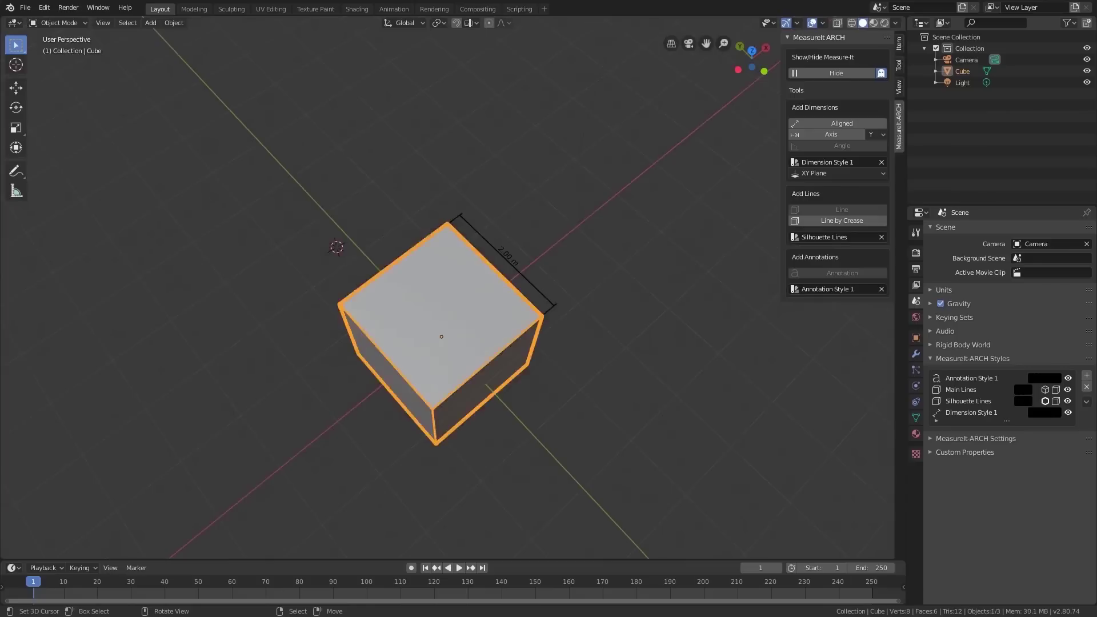
Rotate the dimensioned cube freely and clear its rotation.
{"action": "key", "text": "r"}
{"action": "left_click", "coordinate": [653, 421]}
{"action": "key", "text": "alt+r"}
{"action": "middle_click_drag", "start_coordinate": [654, 421], "coordinate": [383, 348]}
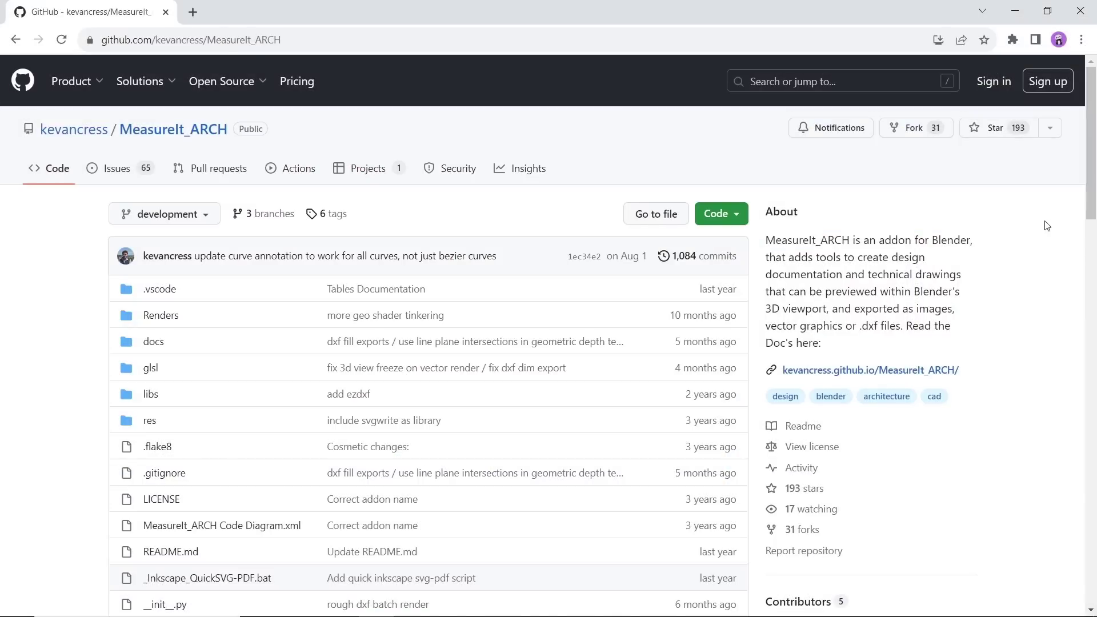
Show the code download options of the MeasureIt_ARCH repository on GitHub and close them.
{"action": "left_click", "coordinate": [737, 217]}
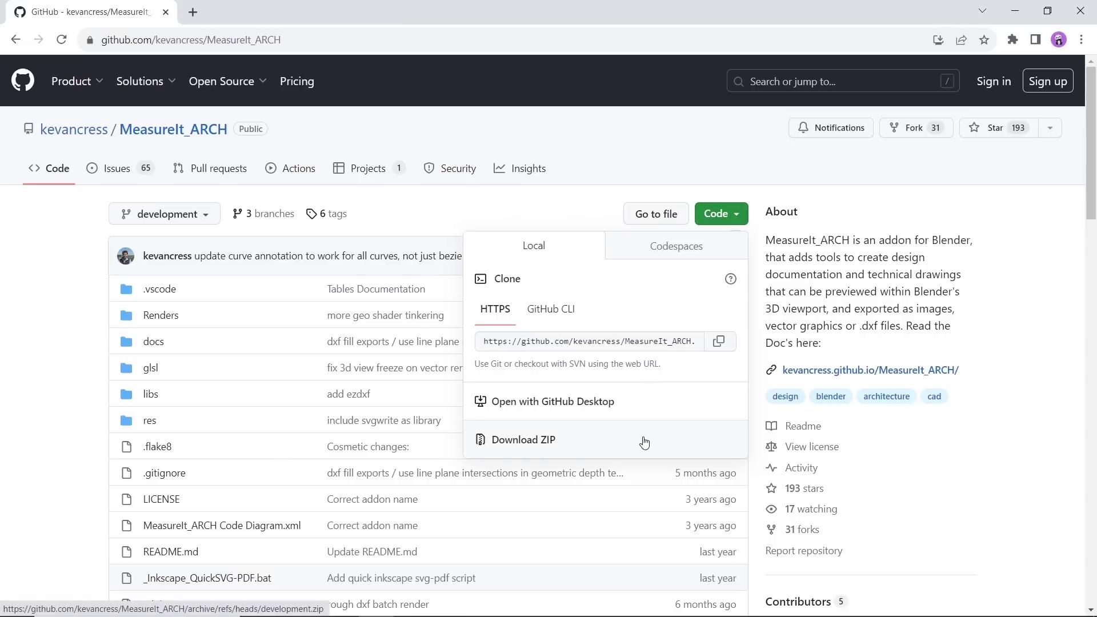
{"action": "left_click", "coordinate": [1009, 393]}
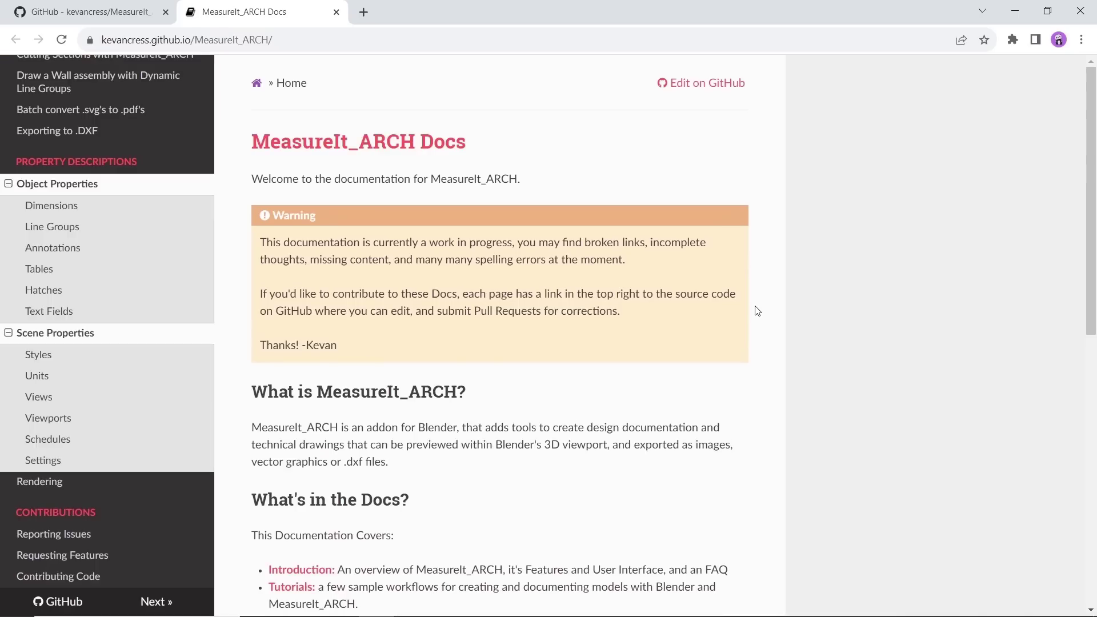
Review the MeasureIt_ARCH documentation home page and the README with its key links in the GitHub repository.
{"action": "scroll", "coordinate": [757, 311], "scroll_direction": "down", "scroll_amount": 8}
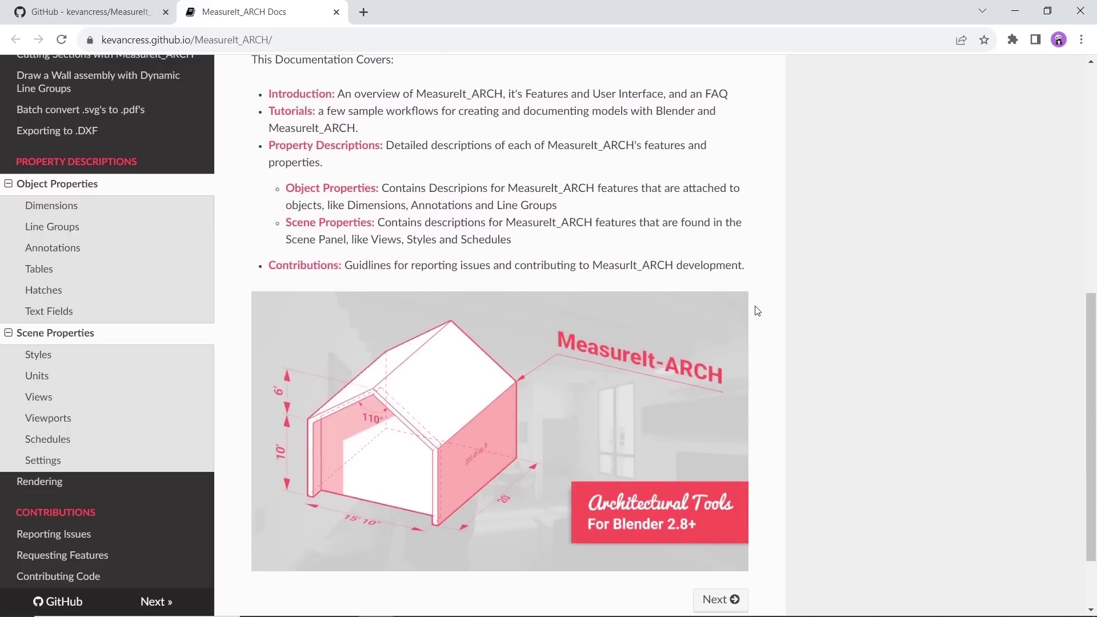
{"action": "key", "text": "ctrl+shift+Tab"}
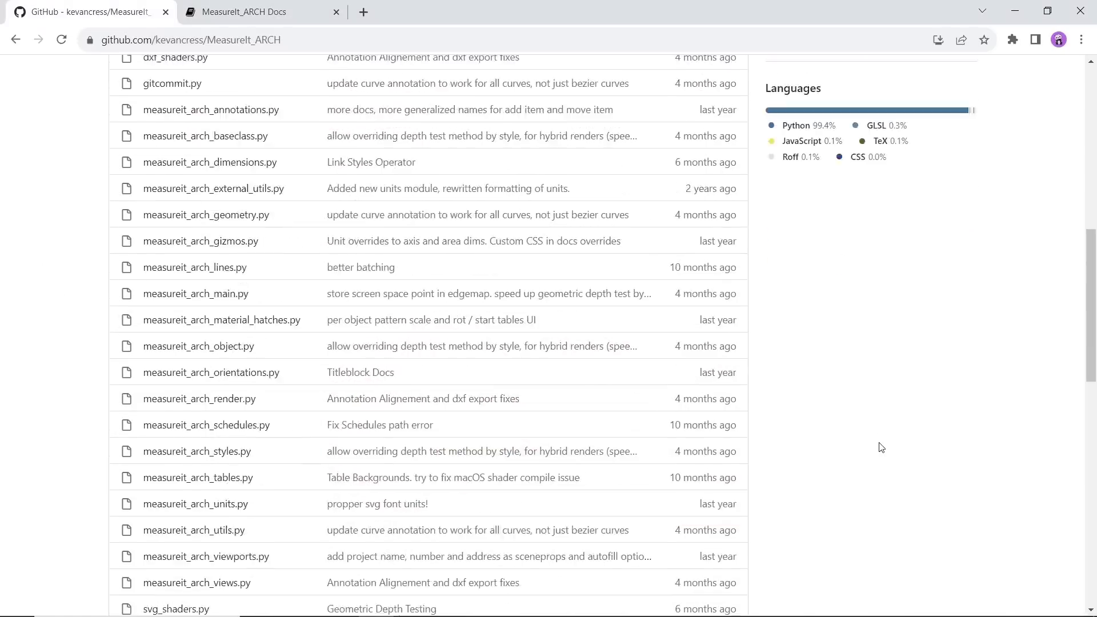
{"action": "scroll", "coordinate": [822, 415], "scroll_direction": "down", "scroll_amount": 9}
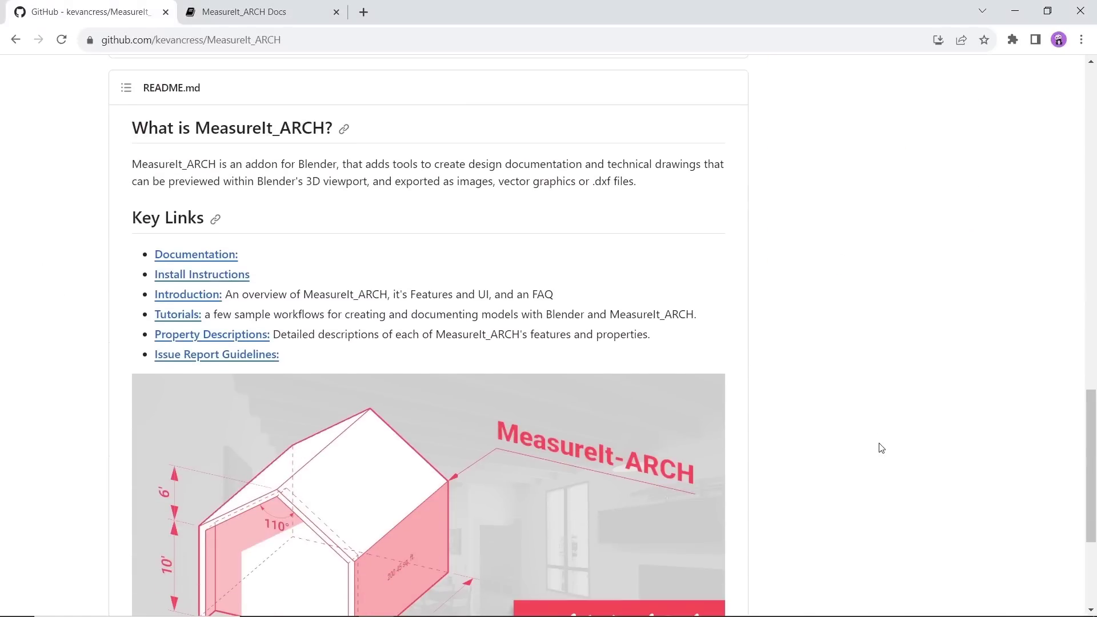
{"action": "scroll", "coordinate": [881, 448], "scroll_direction": "down", "scroll_amount": 4}
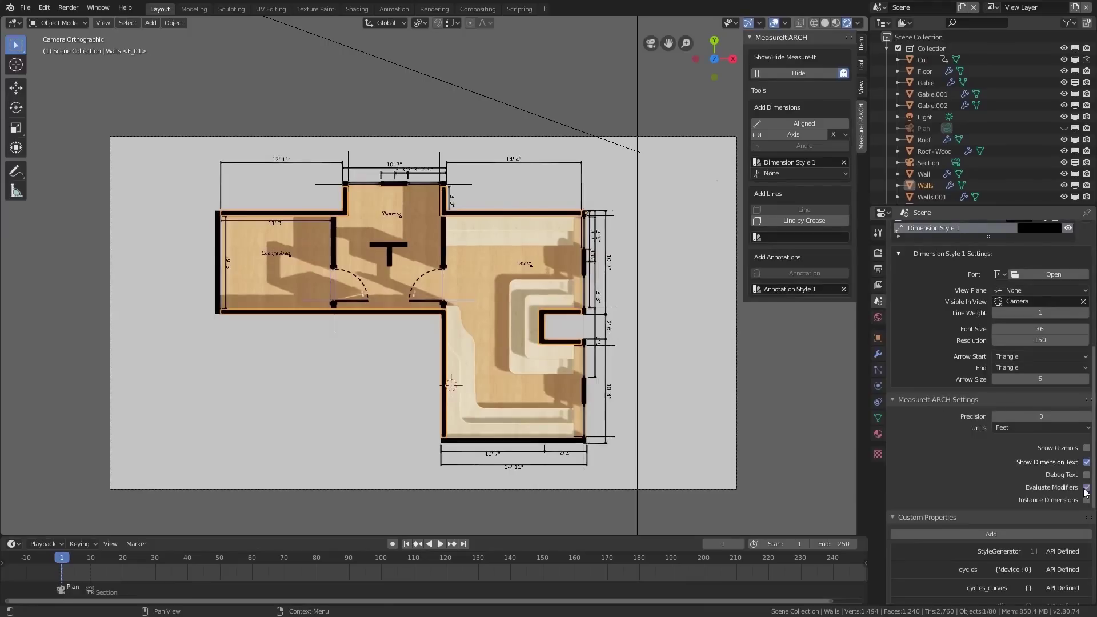
Select the vertical Cut line beside the floor plan and move it.
{"action": "left_click", "coordinate": [638, 107]}
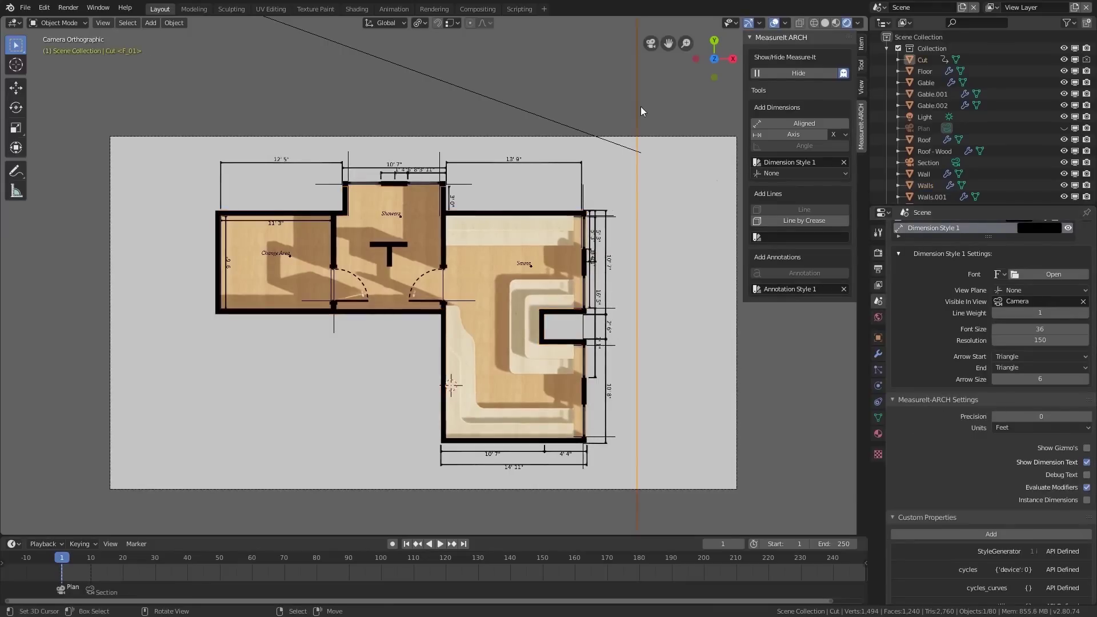
{"action": "key", "text": "g"}
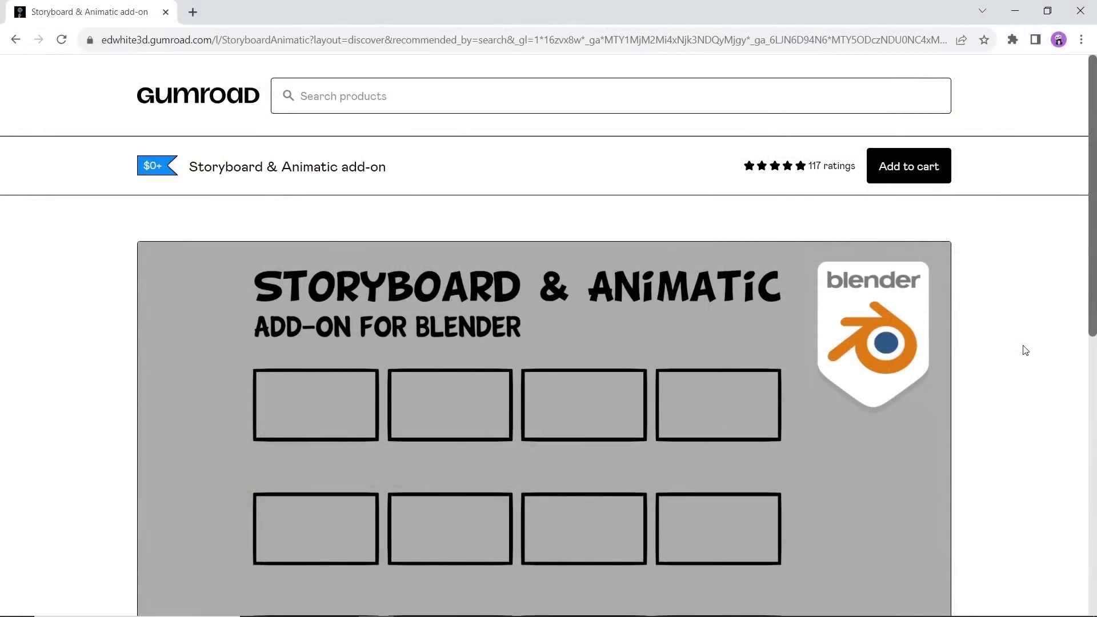
Browse the preview images and description of the Storyboard & Animatic add-on on its Gumroad page.
{"action": "scroll", "coordinate": [1025, 350], "scroll_direction": "down", "scroll_amount": 2}
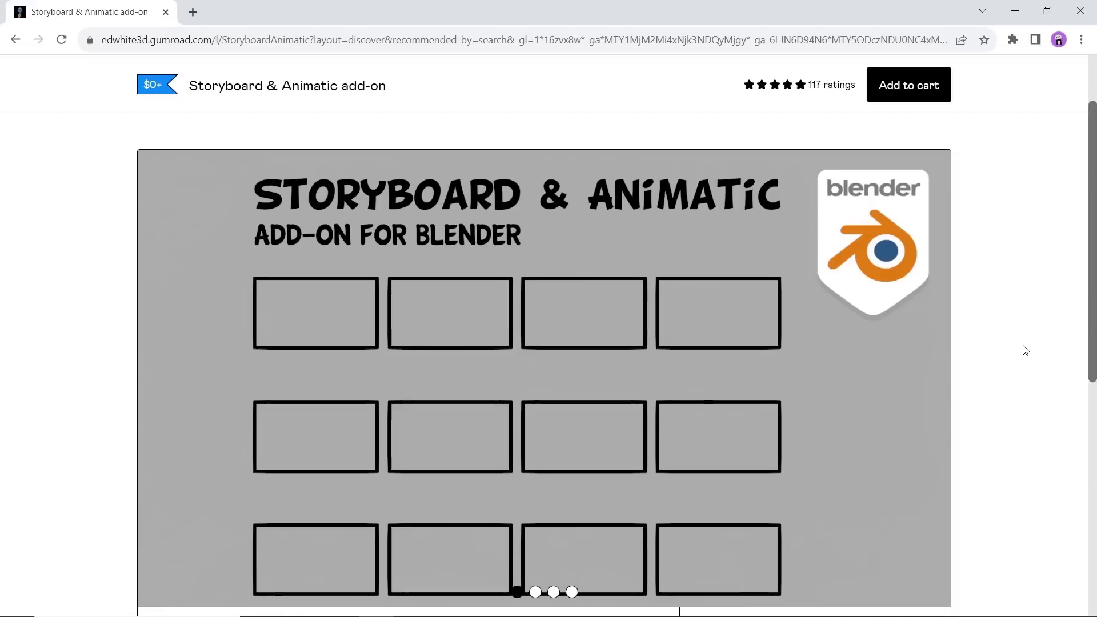
{"action": "left_click", "coordinate": [930, 351]}
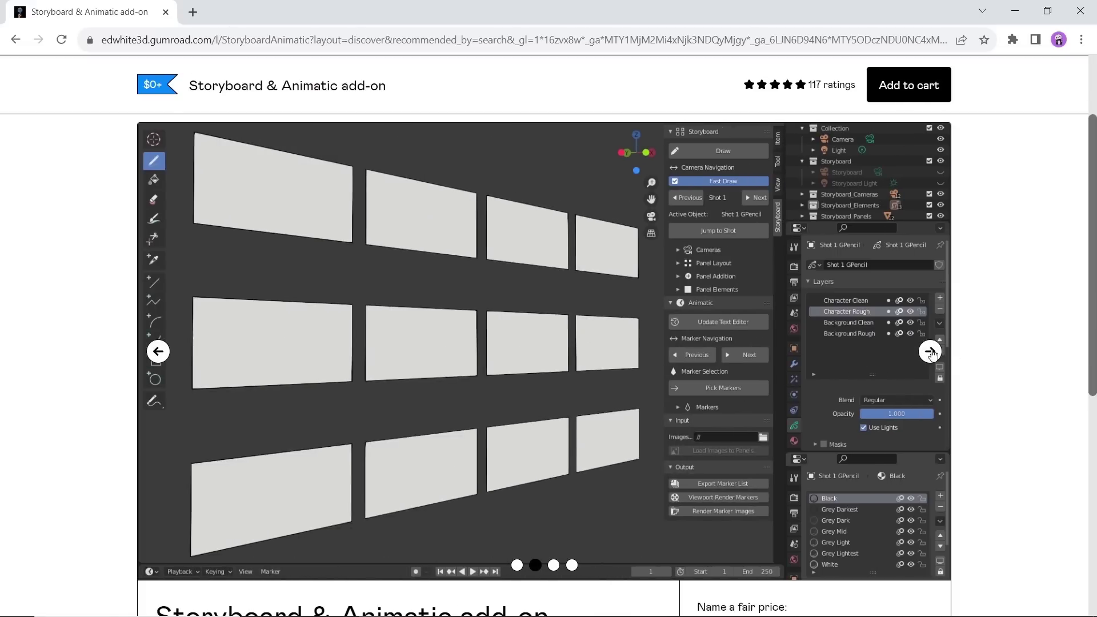
{"action": "left_click", "coordinate": [930, 351]}
{"action": "left_click", "coordinate": [930, 351]}
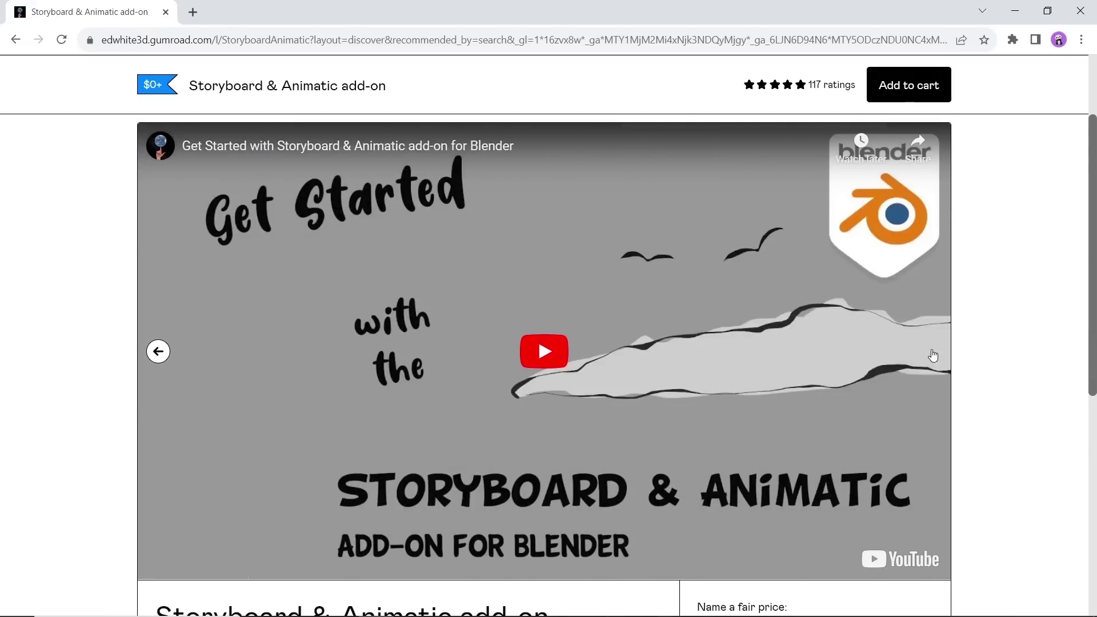
{"action": "scroll", "coordinate": [932, 354], "scroll_direction": "down", "scroll_amount": 8}
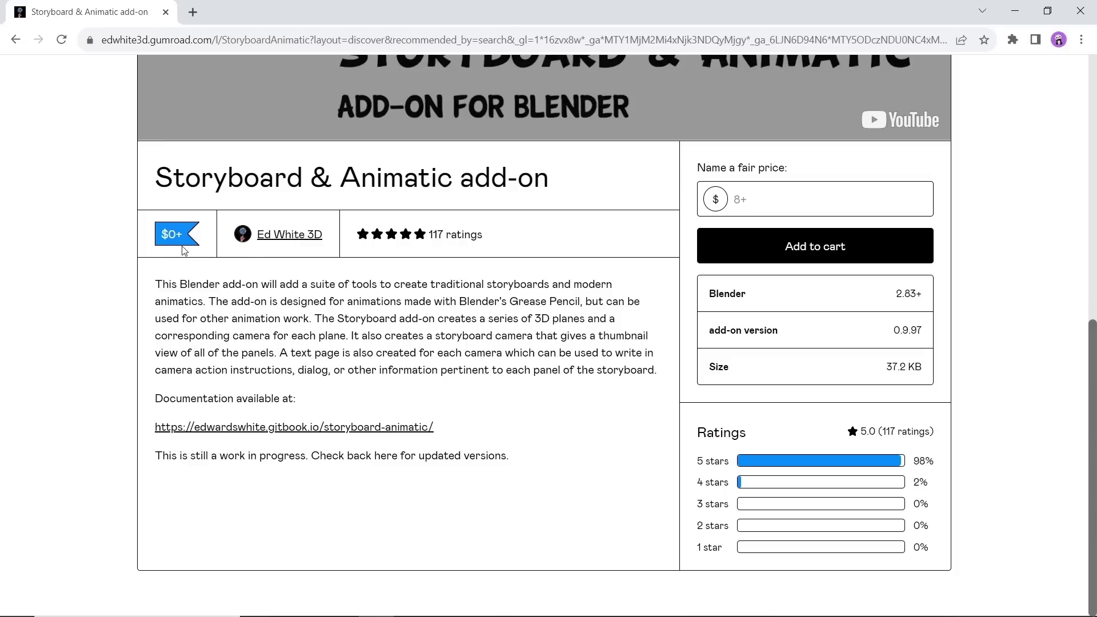
Set the price for the Storyboard & Animatic add-on to 0.
{"action": "left_click", "coordinate": [784, 189]}
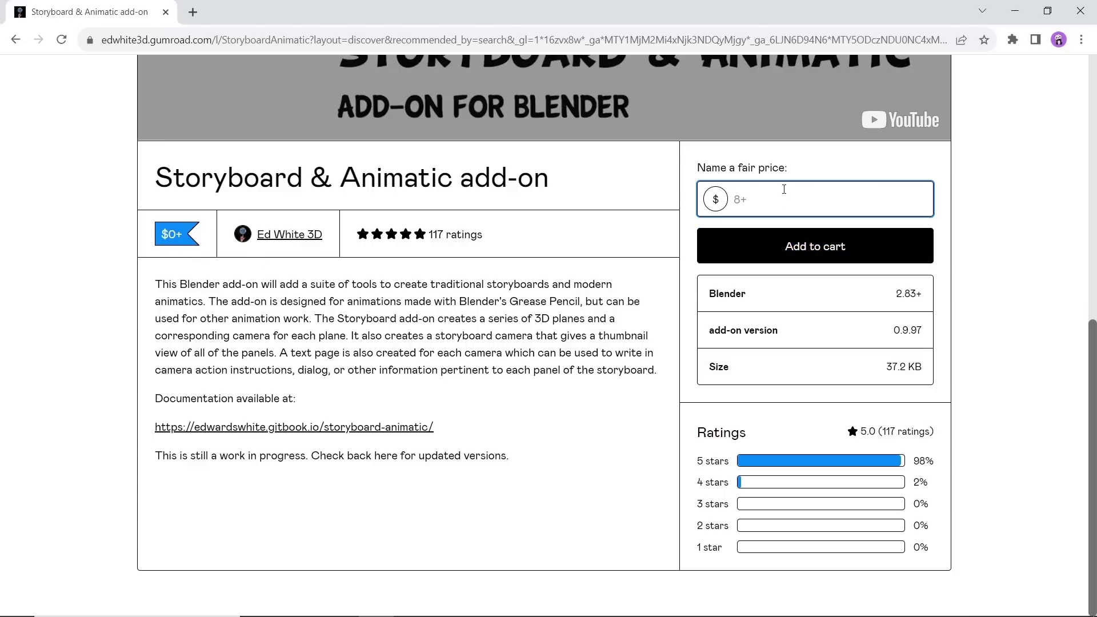
{"action": "type", "text": "0"}
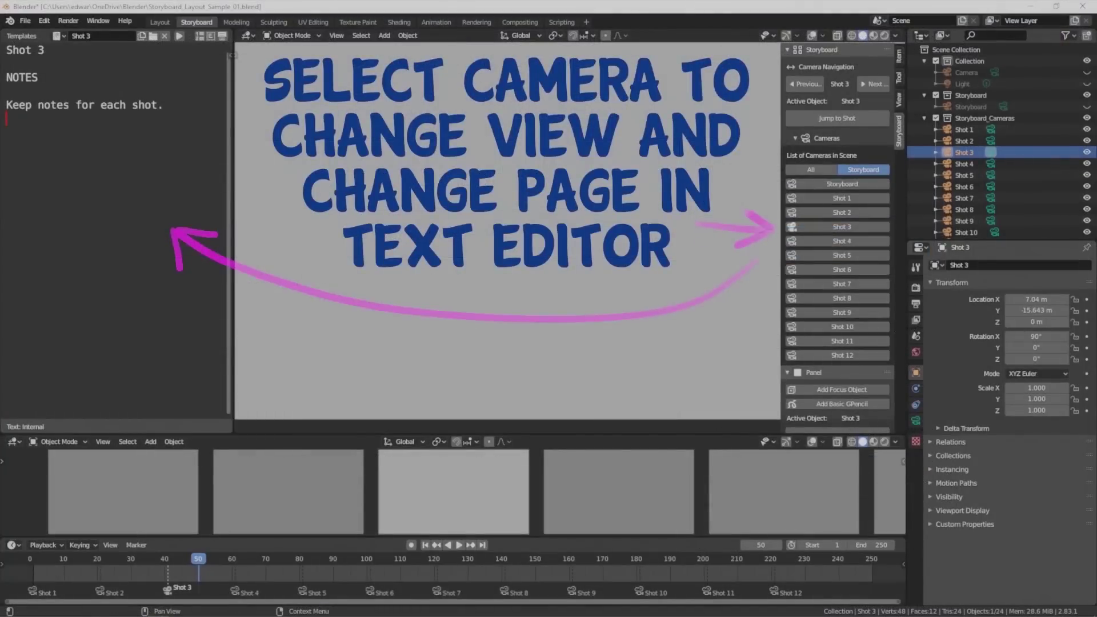
Select the Shot 4 and Shot 5 storyboard cameras in turn to show their views and note pages.
{"action": "left_click", "coordinate": [963, 163]}
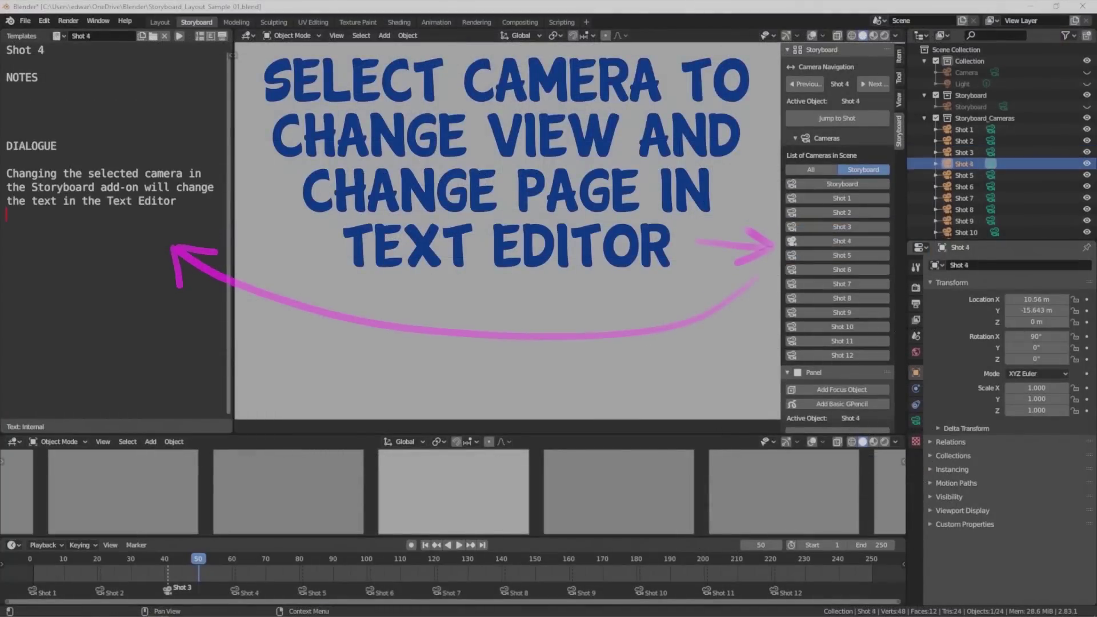
{"action": "left_click", "coordinate": [963, 174]}
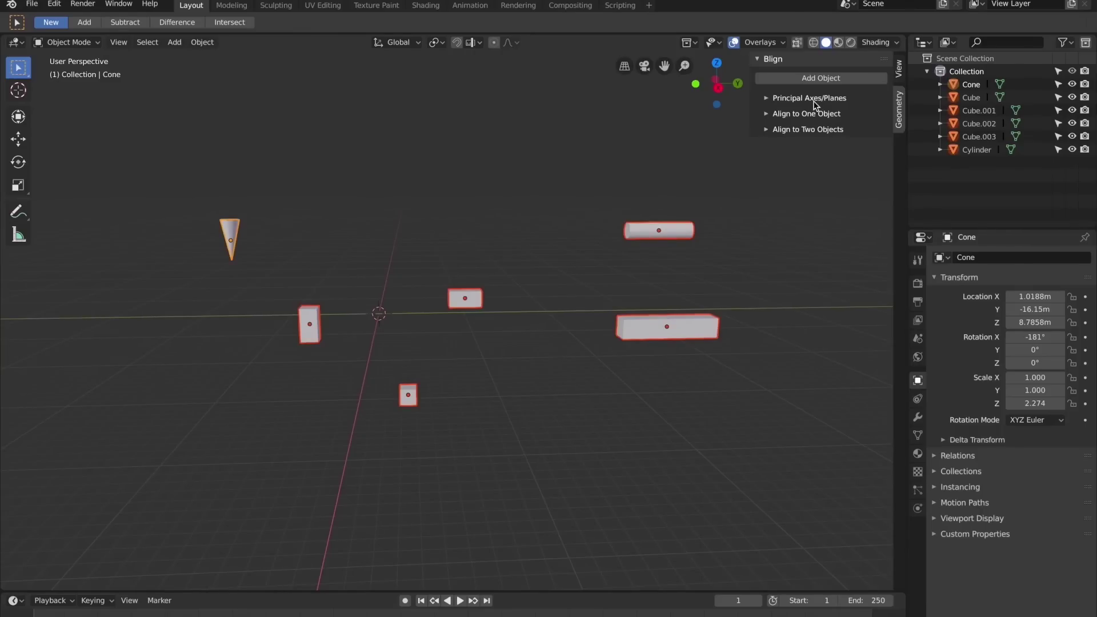
Align the selected objects to the principal y axis by center and distribute them from their edges with a spacing of 3.
{"action": "left_click", "coordinate": [809, 99]}
{"action": "left_click", "coordinate": [844, 118]}
{"action": "left_click", "coordinate": [820, 166]}
{"action": "left_click", "coordinate": [800, 215]}
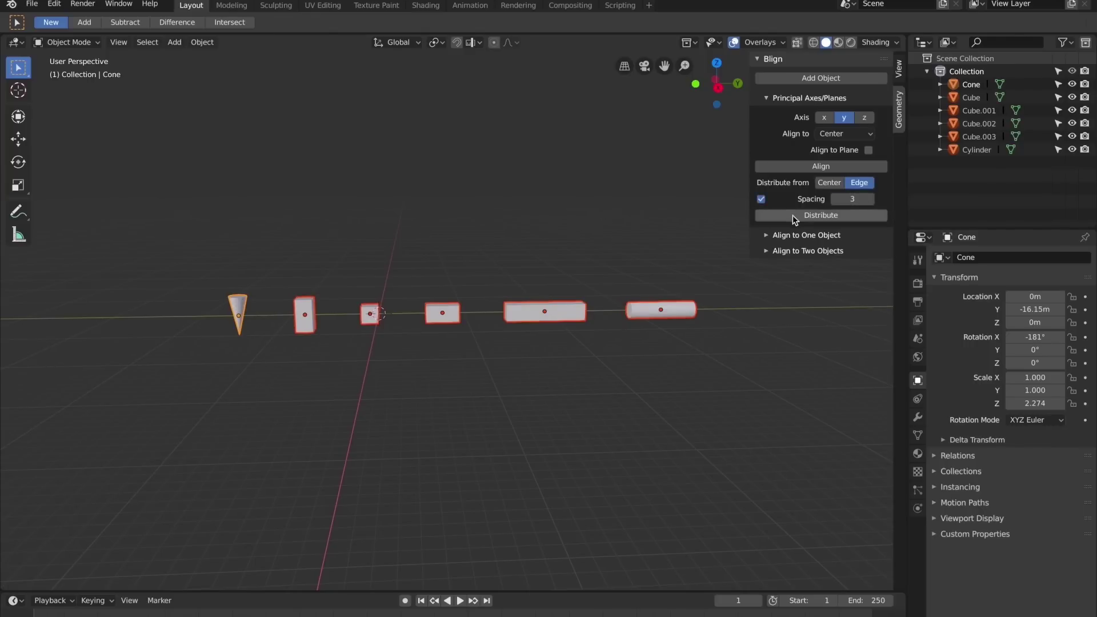
{"action": "left_click", "coordinate": [794, 215]}
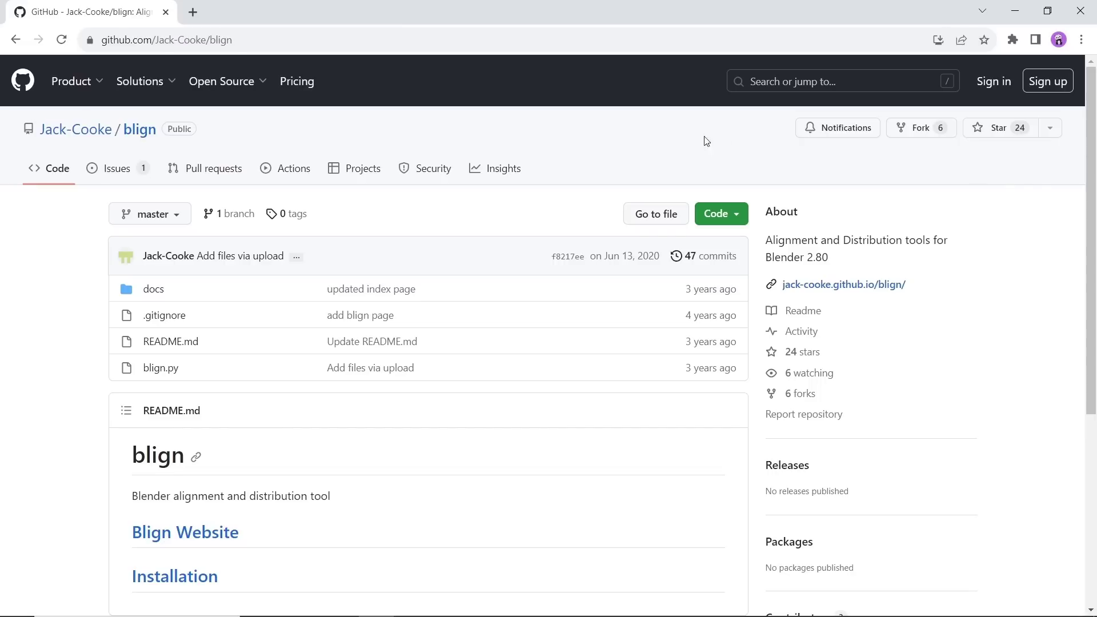
Show the code download options of the Blign repository on GitHub and close them.
{"action": "left_click", "coordinate": [735, 214]}
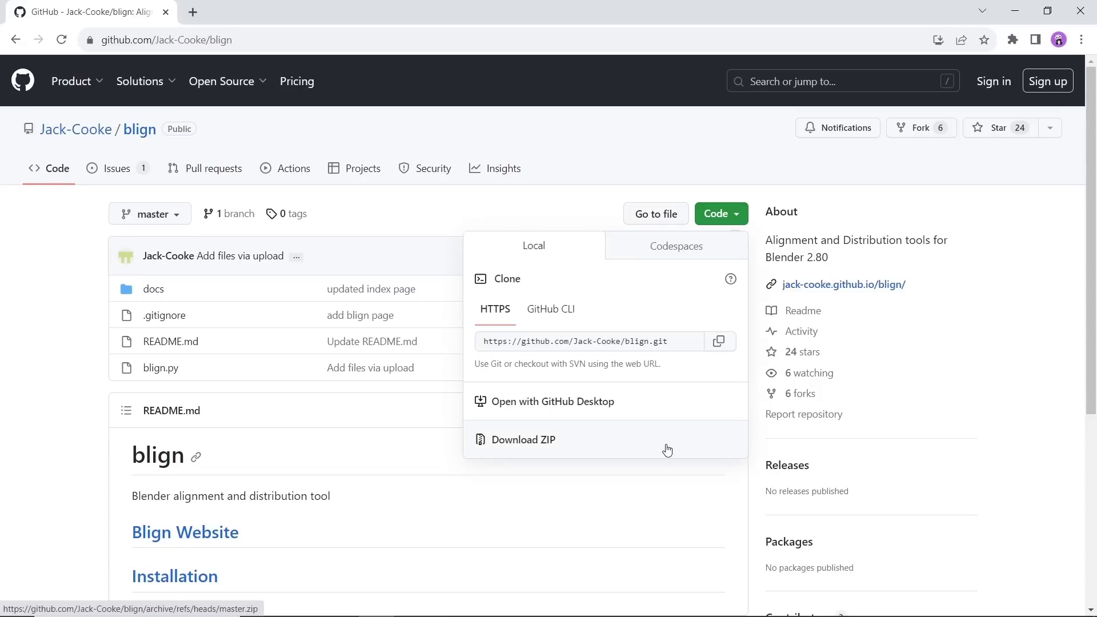
{"action": "left_click", "coordinate": [204, 531]}
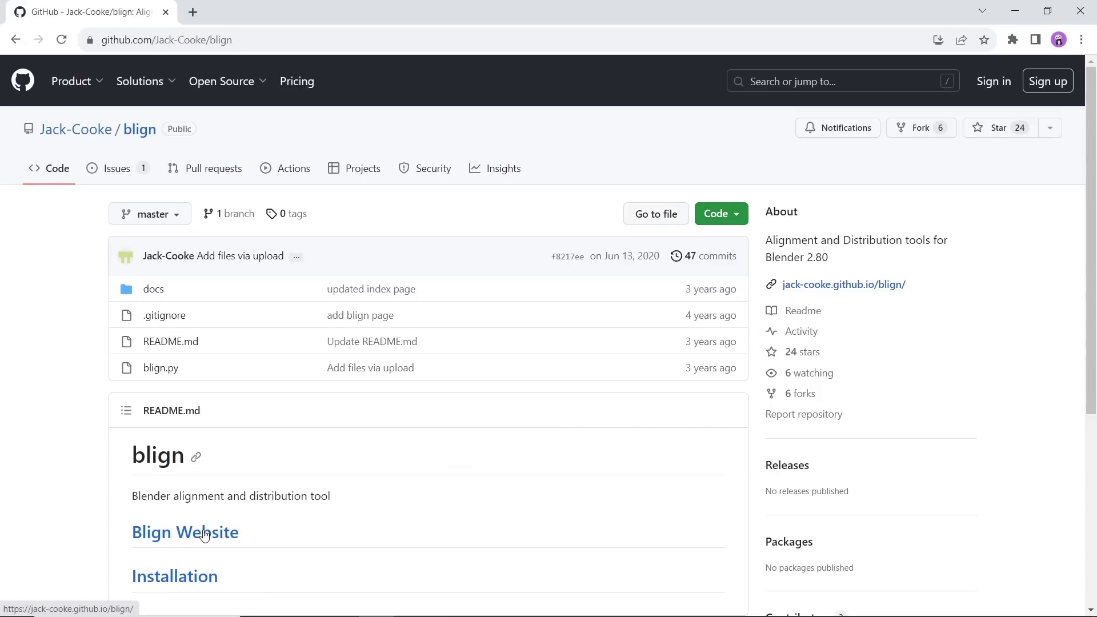
Open the Blign website from the README and review its Introduction and Add Object sections.
{"action": "left_click", "coordinate": [194, 537]}
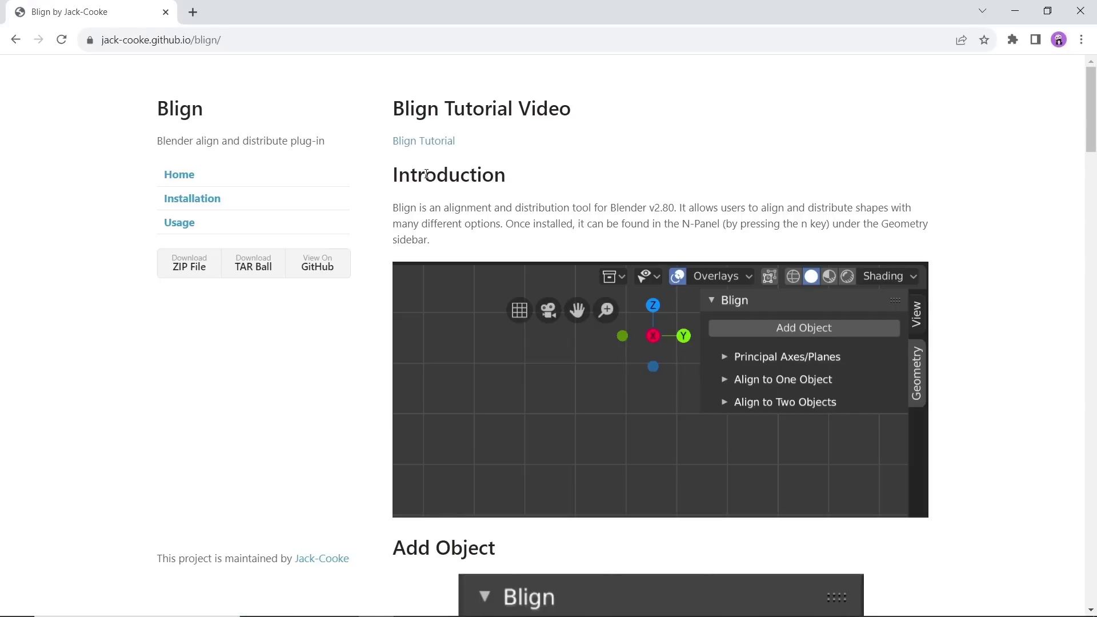
{"action": "left_click", "coordinate": [488, 368]}
{"action": "scroll", "coordinate": [487, 366], "scroll_direction": "down", "scroll_amount": 4}
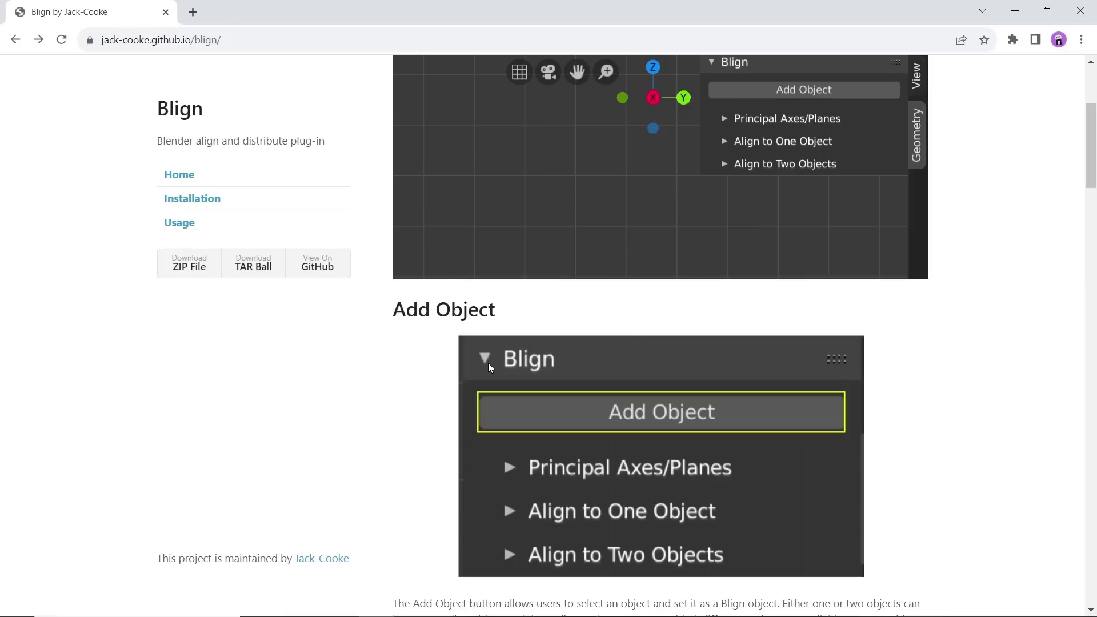
{"action": "scroll", "coordinate": [488, 362], "scroll_direction": "up", "scroll_amount": 4}
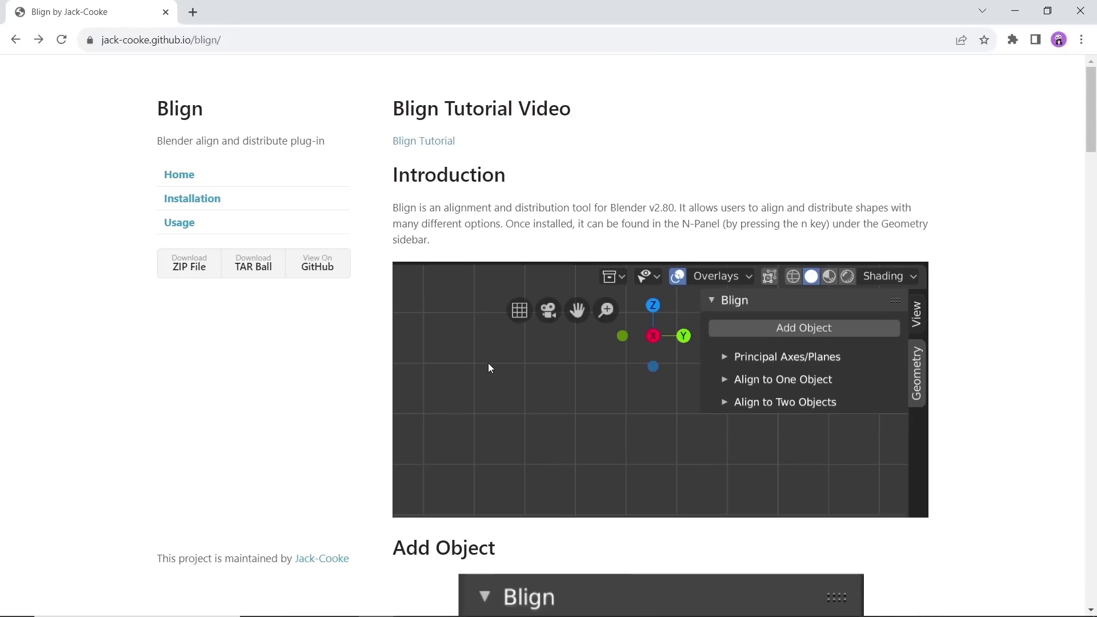
Return to the Blign repository on GitHub, read the installation instructions linked in its README and go back to the repository.
{"action": "left_click", "coordinate": [322, 270]}
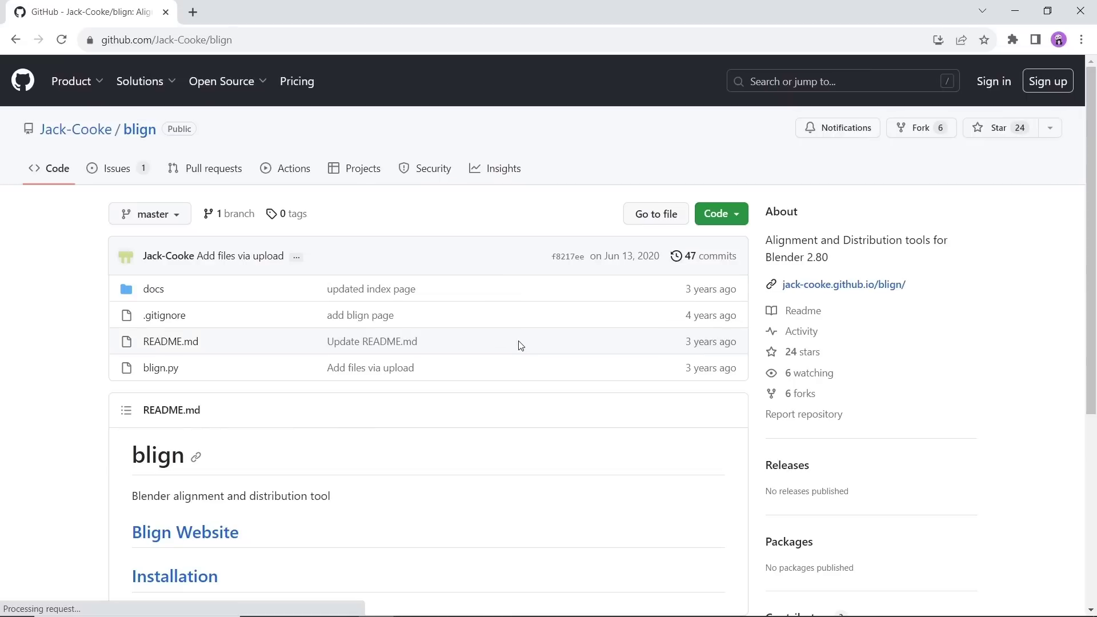
{"action": "scroll", "coordinate": [519, 344], "scroll_direction": "down", "scroll_amount": 3}
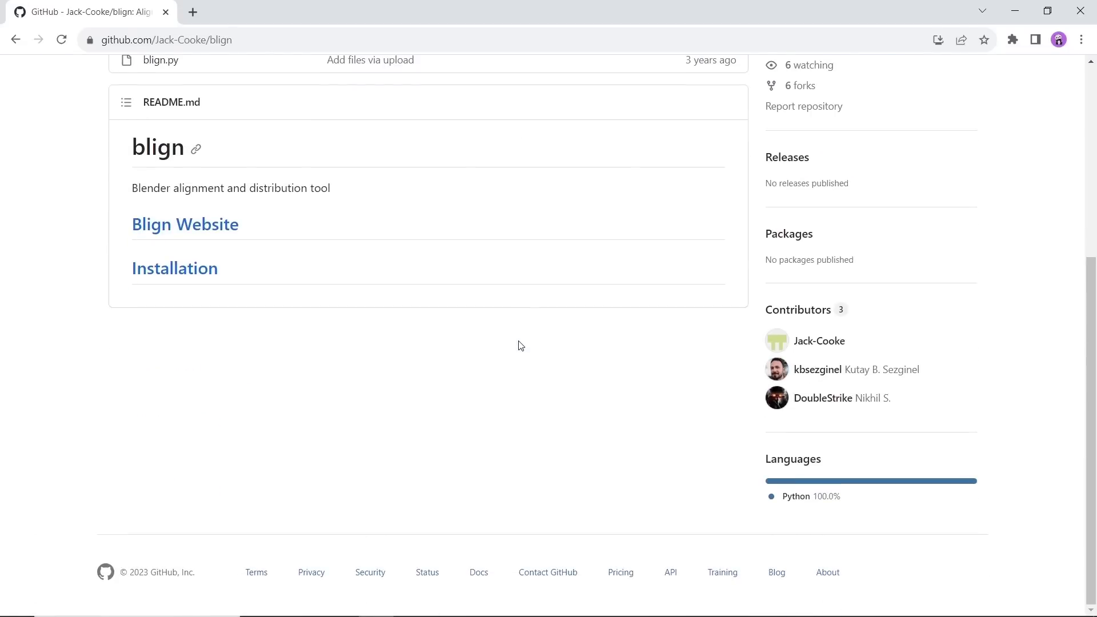
{"action": "left_click", "coordinate": [200, 268]}
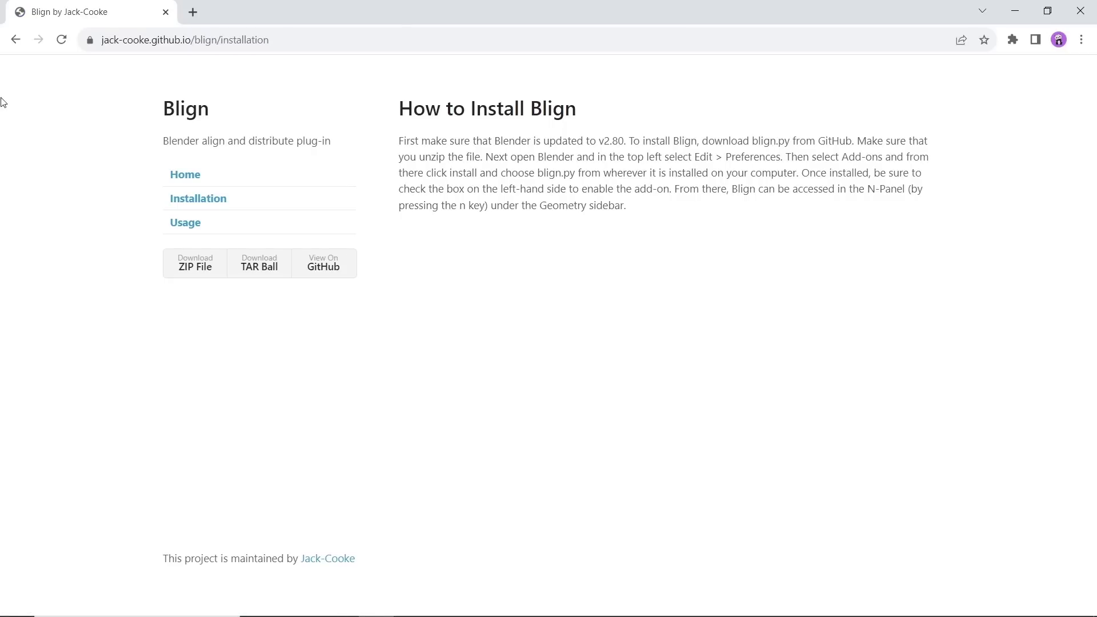
{"action": "left_click", "coordinate": [15, 40]}
{"action": "scroll", "coordinate": [507, 278], "scroll_direction": "up", "scroll_amount": 1}
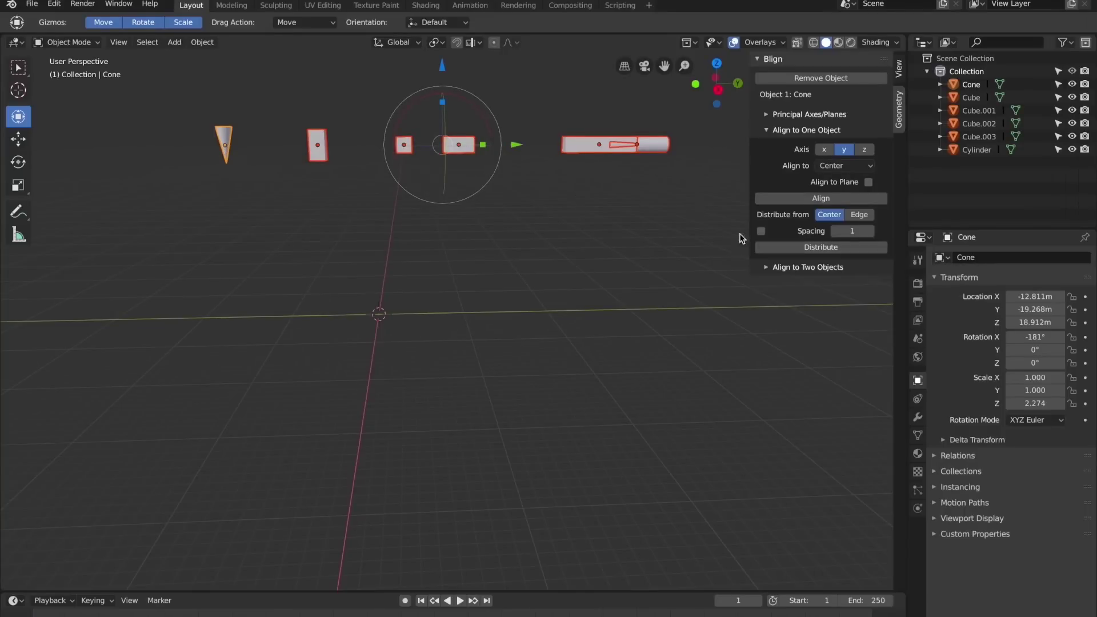
Distribute the selected objects along the y axis relative to the Cone, once from their centers and once from their edges.
{"action": "left_click", "coordinate": [789, 248]}
{"action": "left_click", "coordinate": [859, 214]}
{"action": "left_click", "coordinate": [820, 246]}
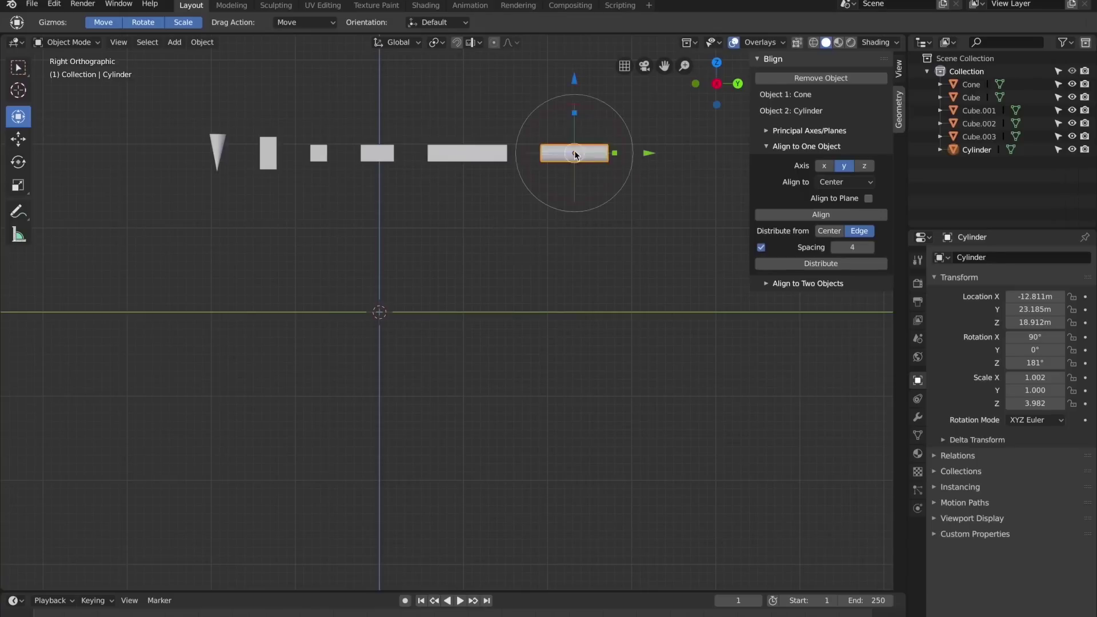
Move the Cylinder to about Y 32 m, Z -9.4 m and align all objects to the Cone and the Cylinder.
{"action": "left_click_drag", "start_coordinate": [574, 154], "coordinate": [649, 392]}
{"action": "left_click", "coordinate": [777, 146]}
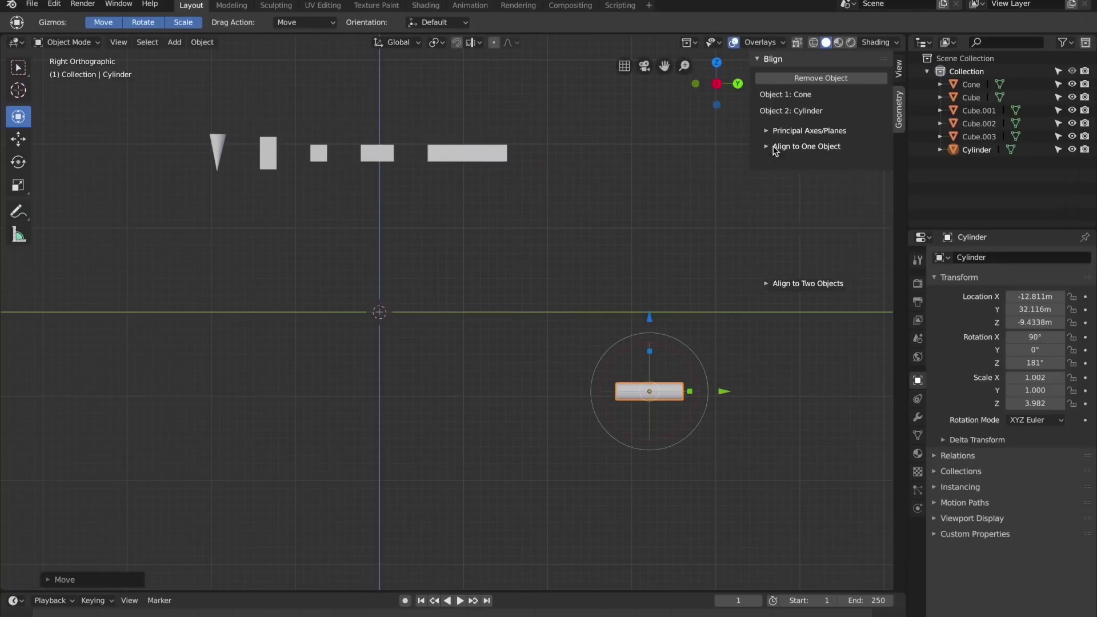
{"action": "left_click", "coordinate": [788, 161]}
{"action": "key", "text": "a"}
{"action": "left_click", "coordinate": [789, 197]}
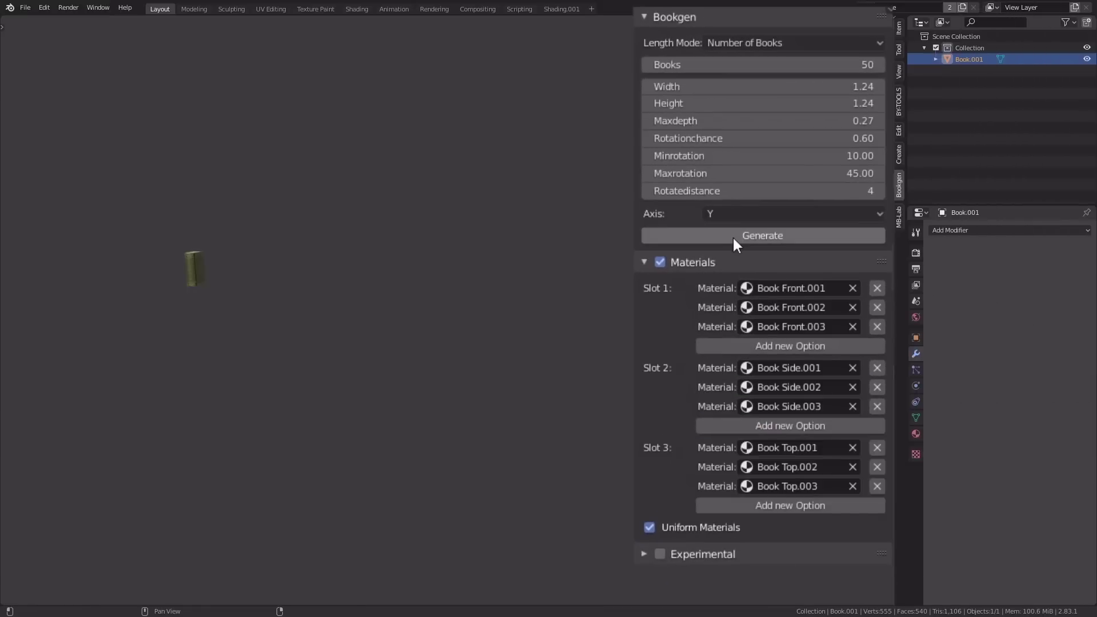
Generate a row of 50 books along the Y axis with Bookgen, using the assigned materials, and view it from another angle.
{"action": "left_click", "coordinate": [734, 236]}
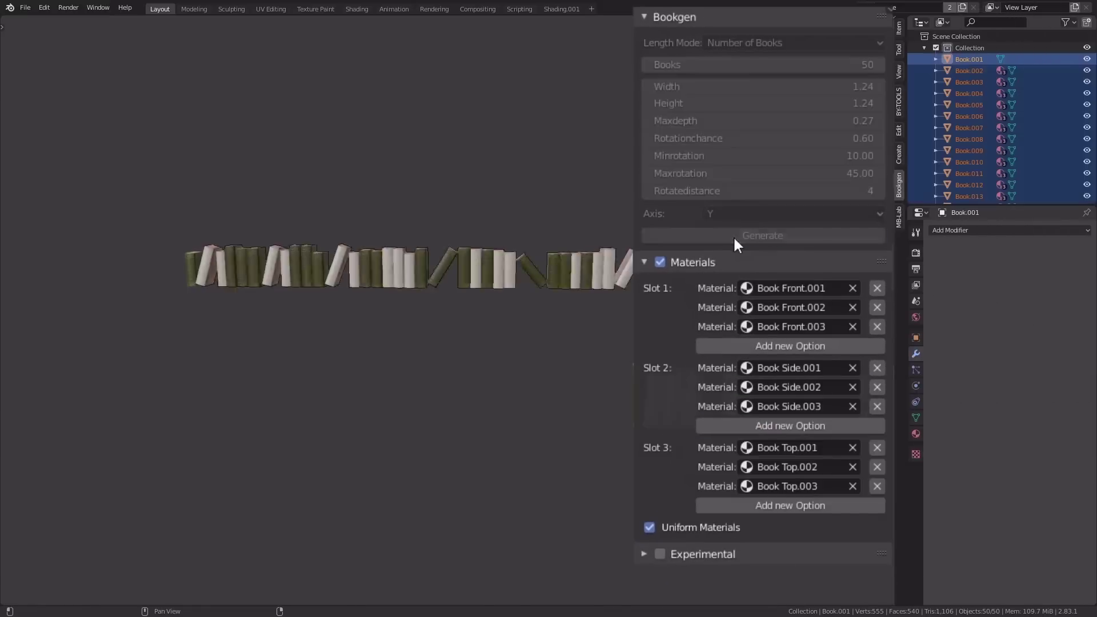
{"action": "middle_click_drag", "start_coordinate": [623, 271], "coordinate": [444, 340]}
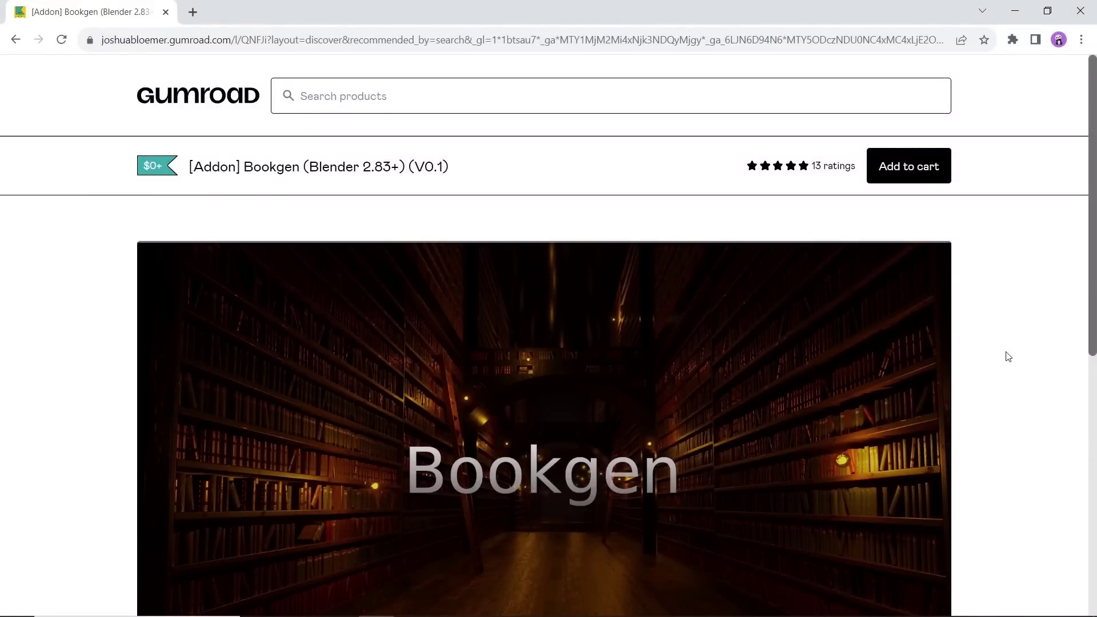
Review the preview and description of the Bookgen add-on on its Gumroad page and set its price to 0.
{"action": "scroll", "coordinate": [1008, 356], "scroll_direction": "down", "scroll_amount": 4}
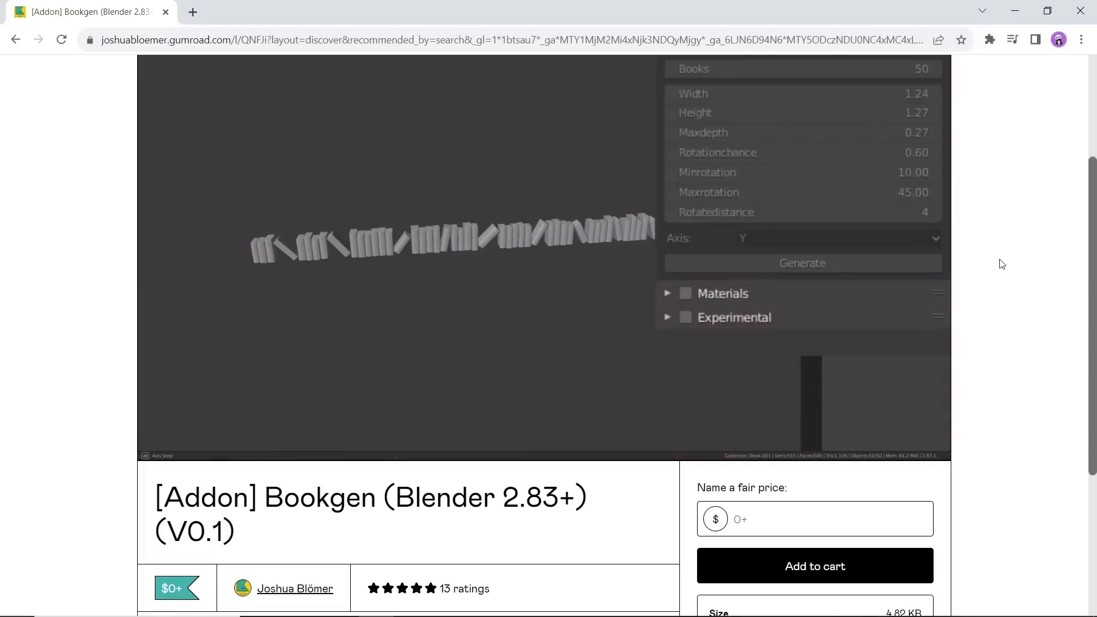
{"action": "scroll", "coordinate": [1001, 264], "scroll_direction": "down", "scroll_amount": 4}
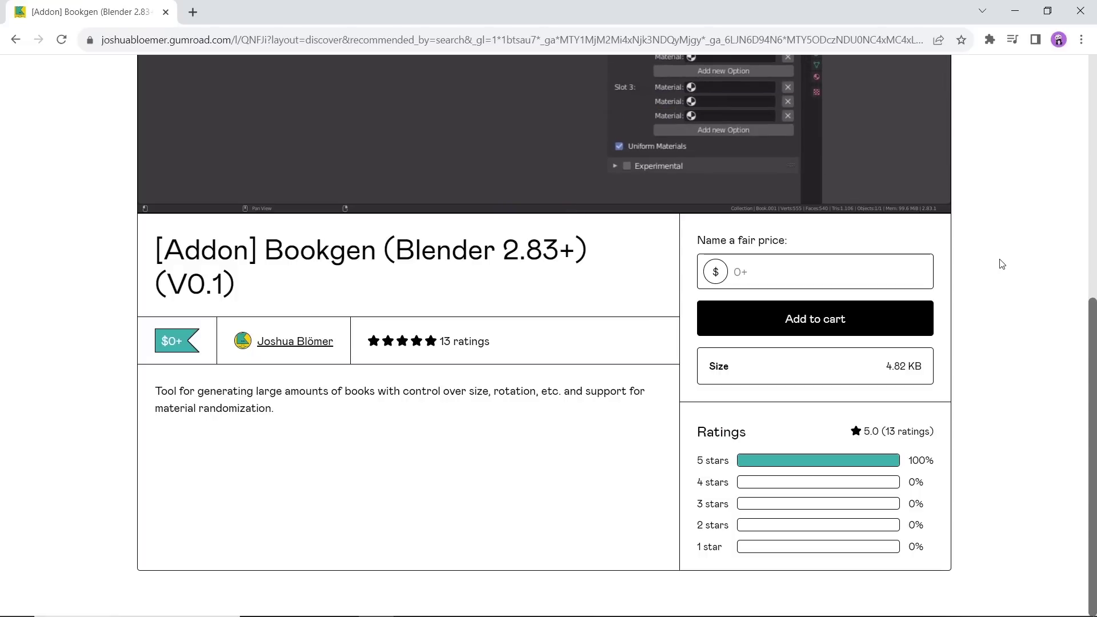
{"action": "left_click", "coordinate": [891, 263]}
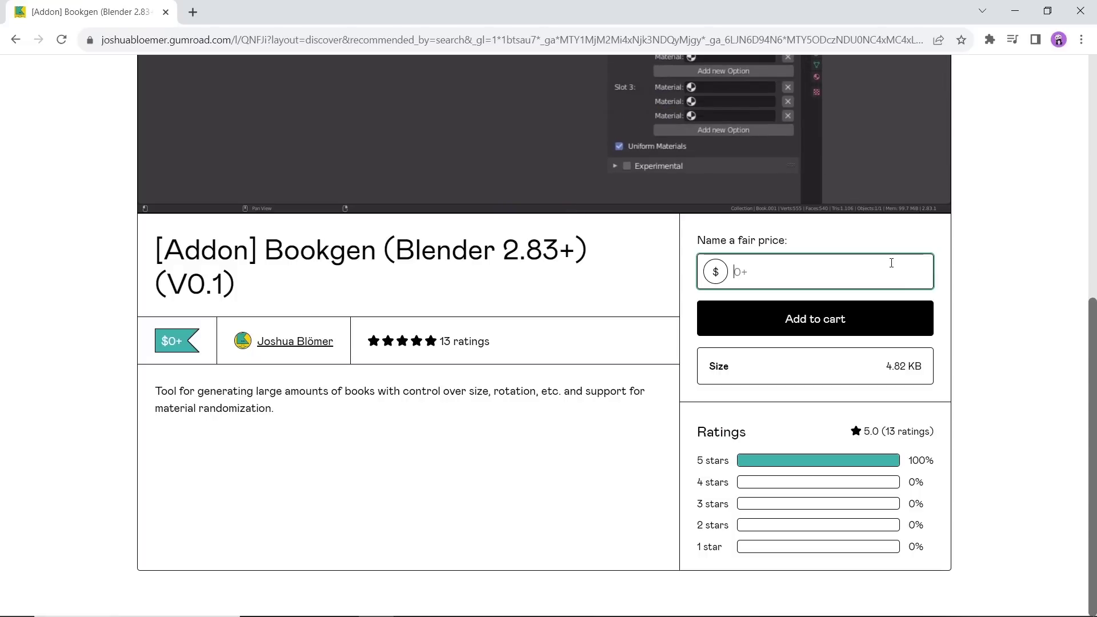
{"action": "type", "text": "0"}
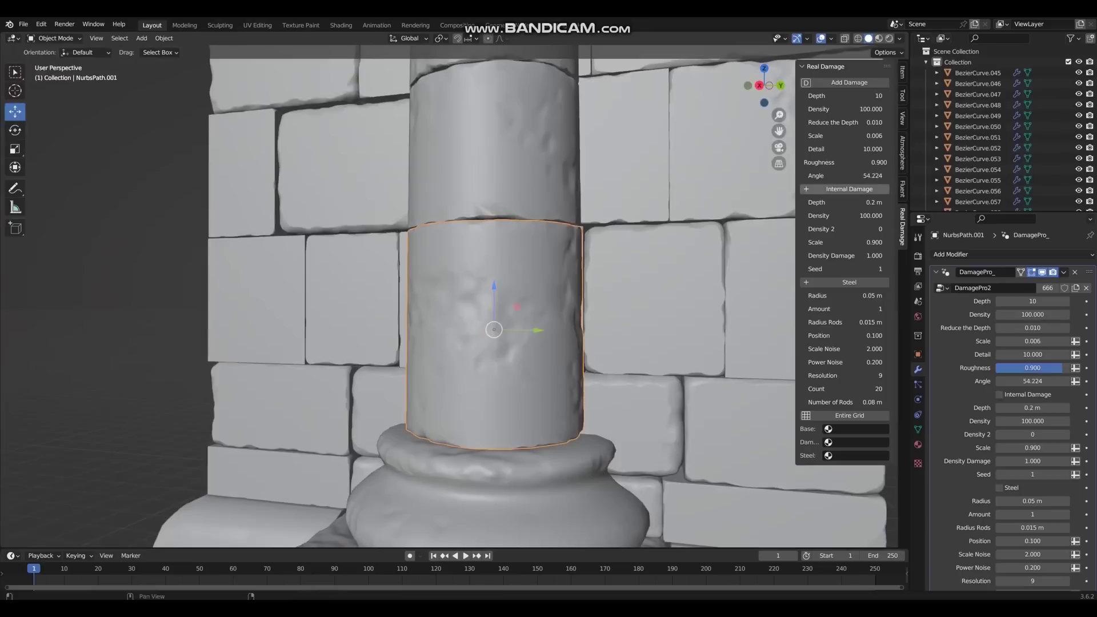
Add steel reinforcement to the selected column section, and both internal damage and steel to the letter A.
{"action": "left_click", "coordinate": [849, 282]}
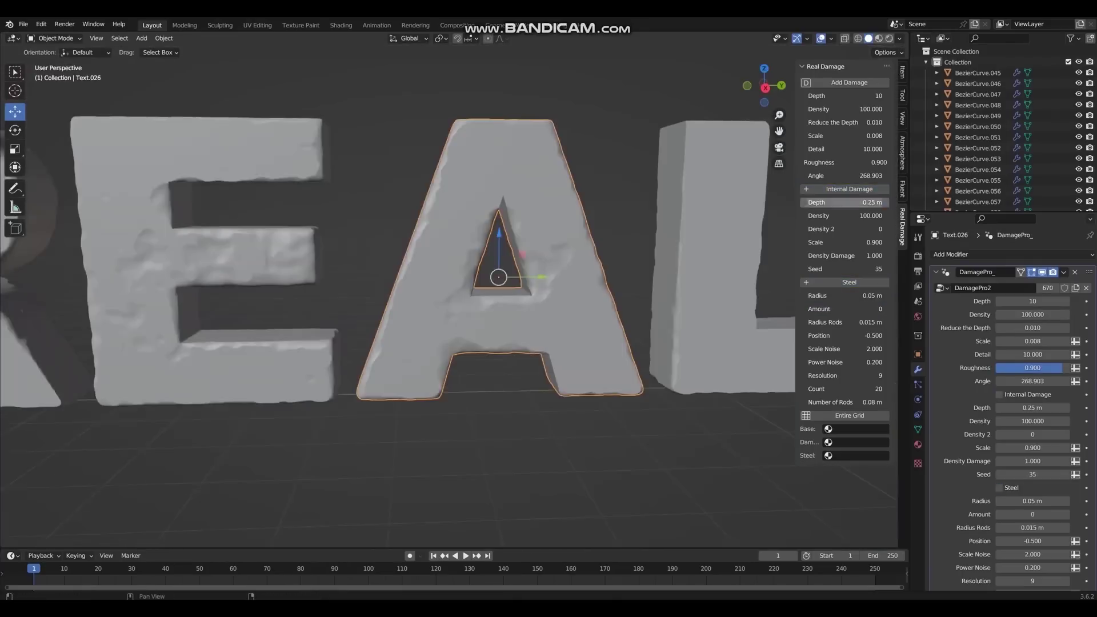
{"action": "left_click", "coordinate": [848, 189]}
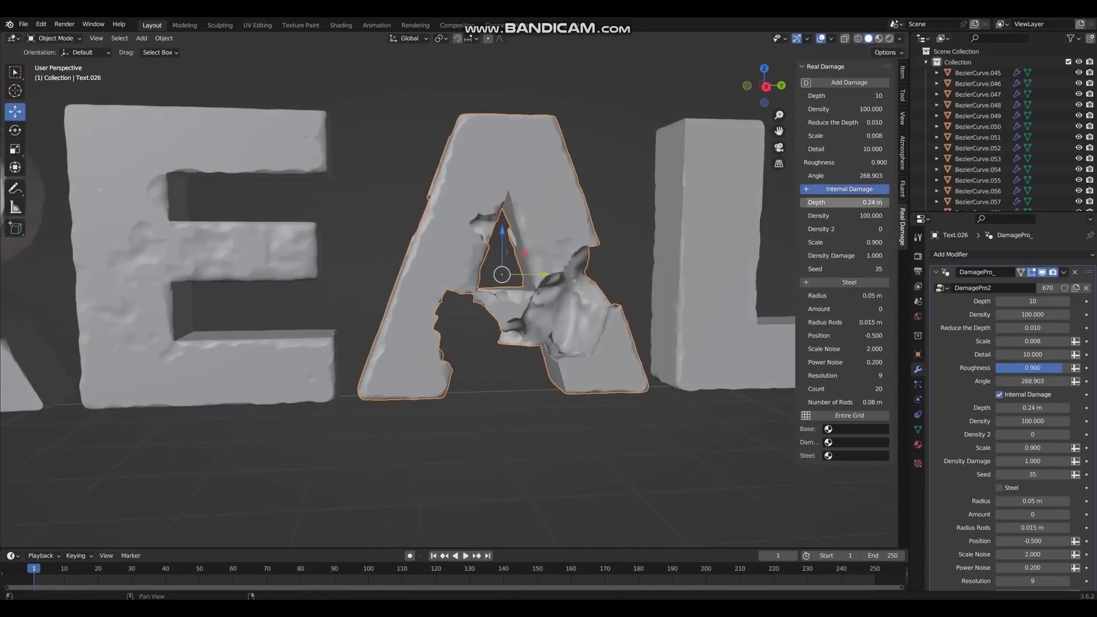
{"action": "left_click", "coordinate": [848, 282]}
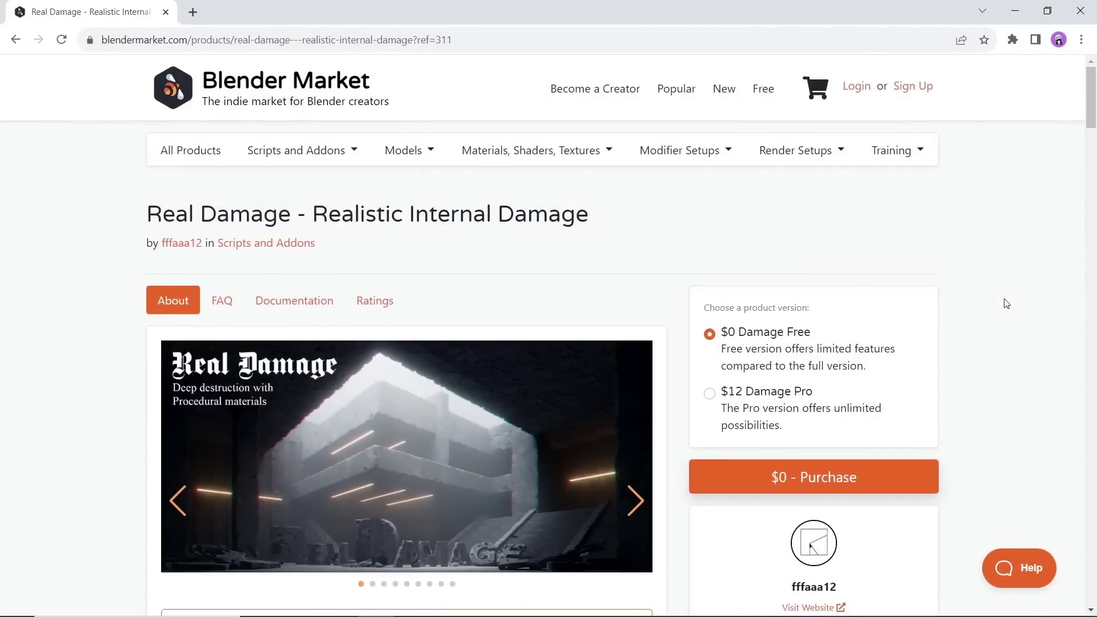
Browse the preview images, feature list, and damage depth, steel grid and material descriptions on the Real Damage product page.
{"action": "left_click", "coordinate": [629, 495]}
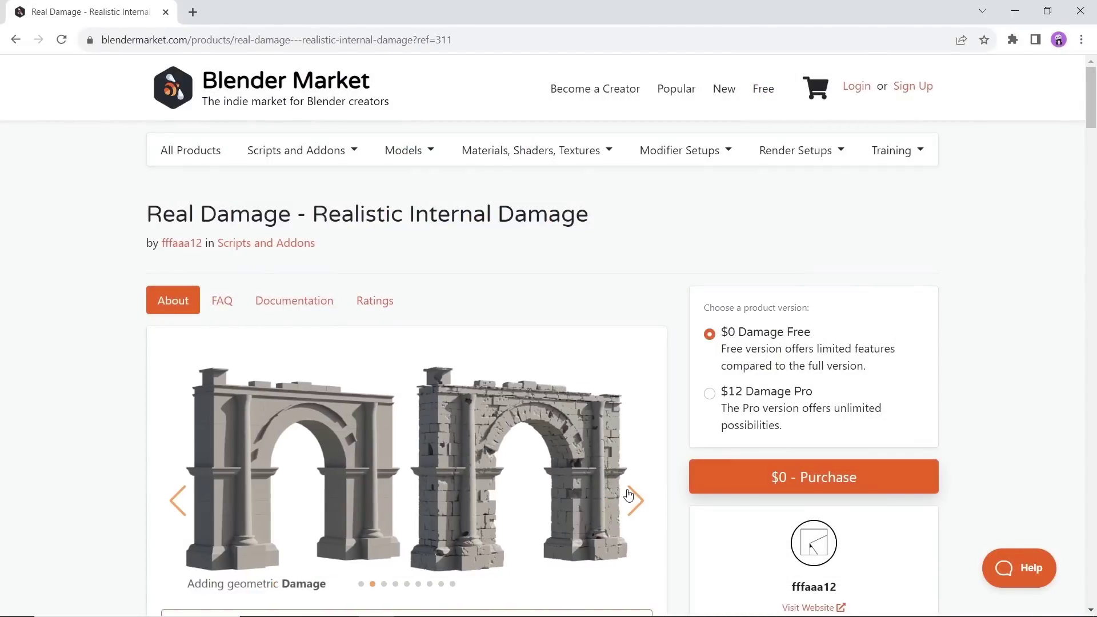
{"action": "left_click", "coordinate": [629, 495]}
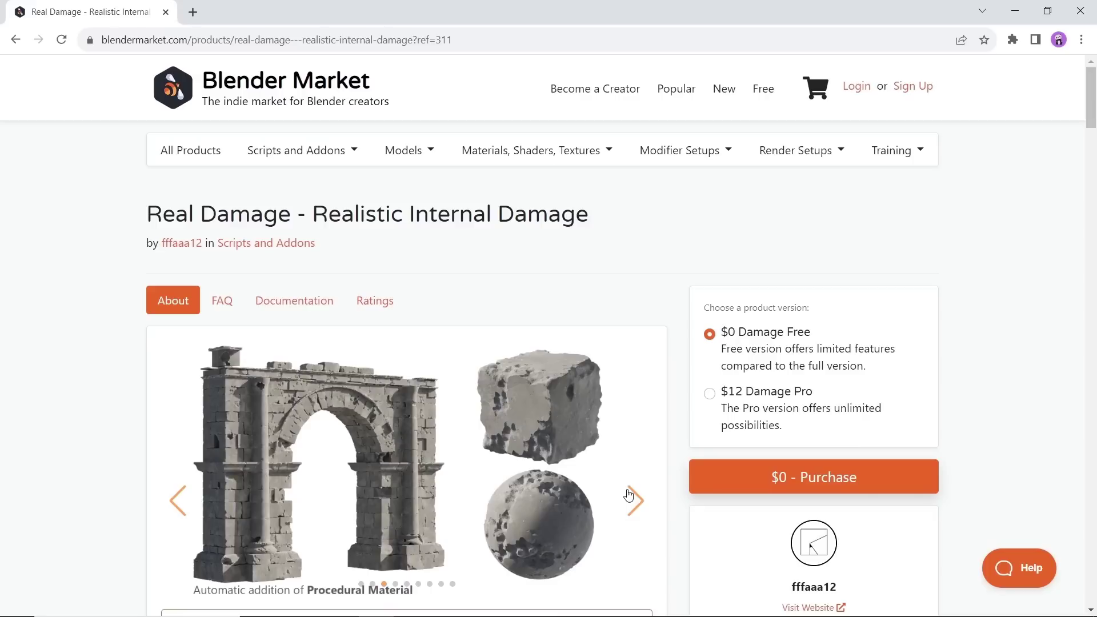
{"action": "left_click", "coordinate": [629, 494]}
{"action": "left_click", "coordinate": [629, 495]}
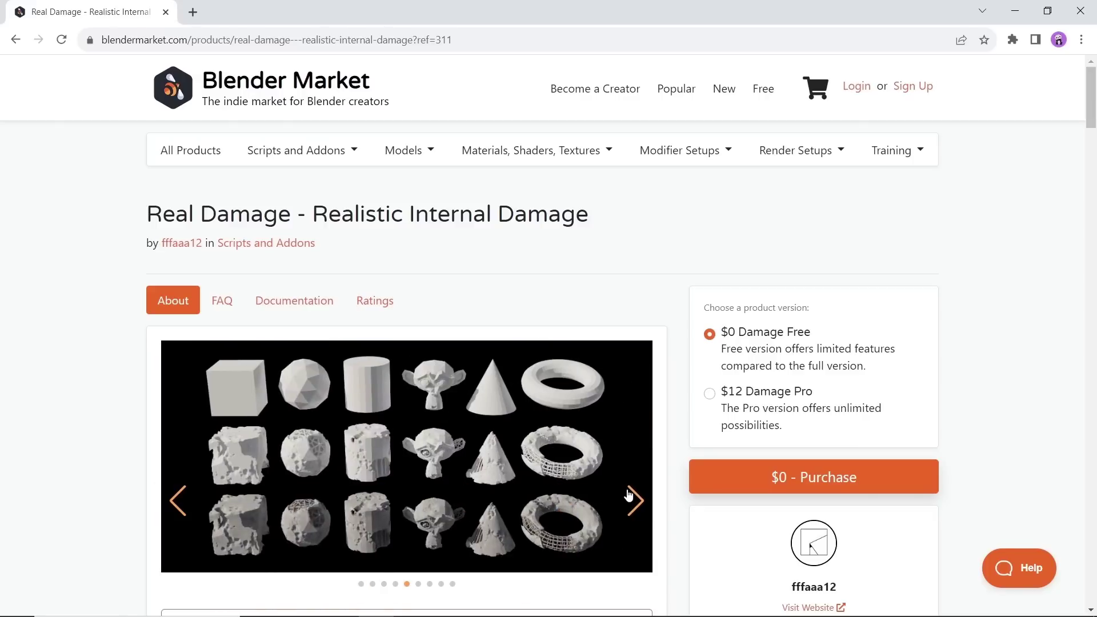
{"action": "scroll", "coordinate": [969, 412], "scroll_direction": "down", "scroll_amount": 8}
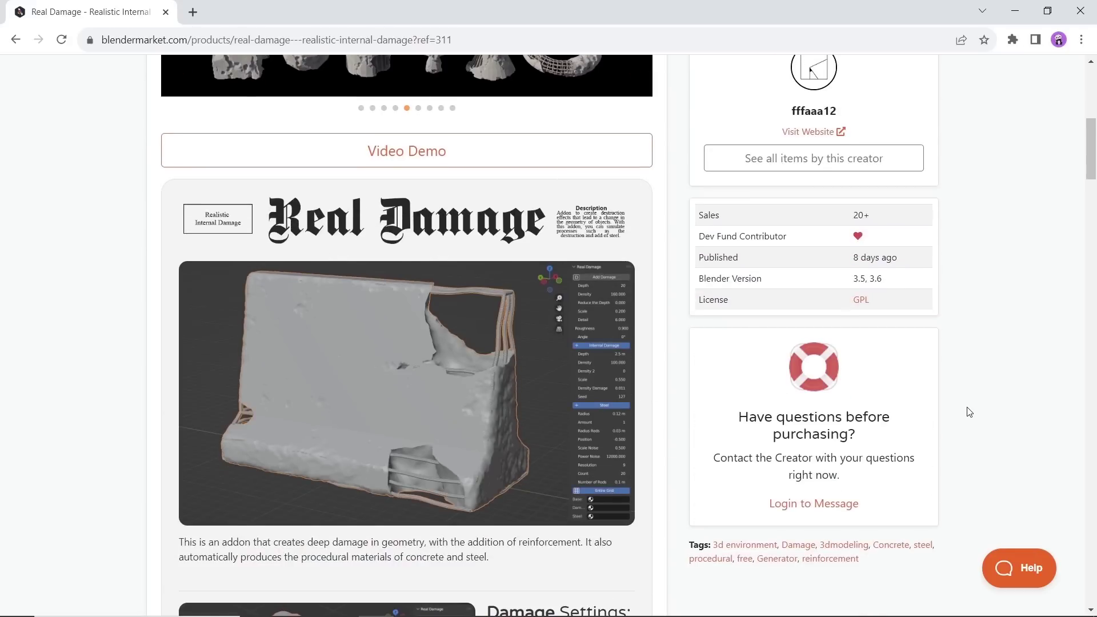
{"action": "scroll", "coordinate": [969, 412], "scroll_direction": "down", "scroll_amount": 8}
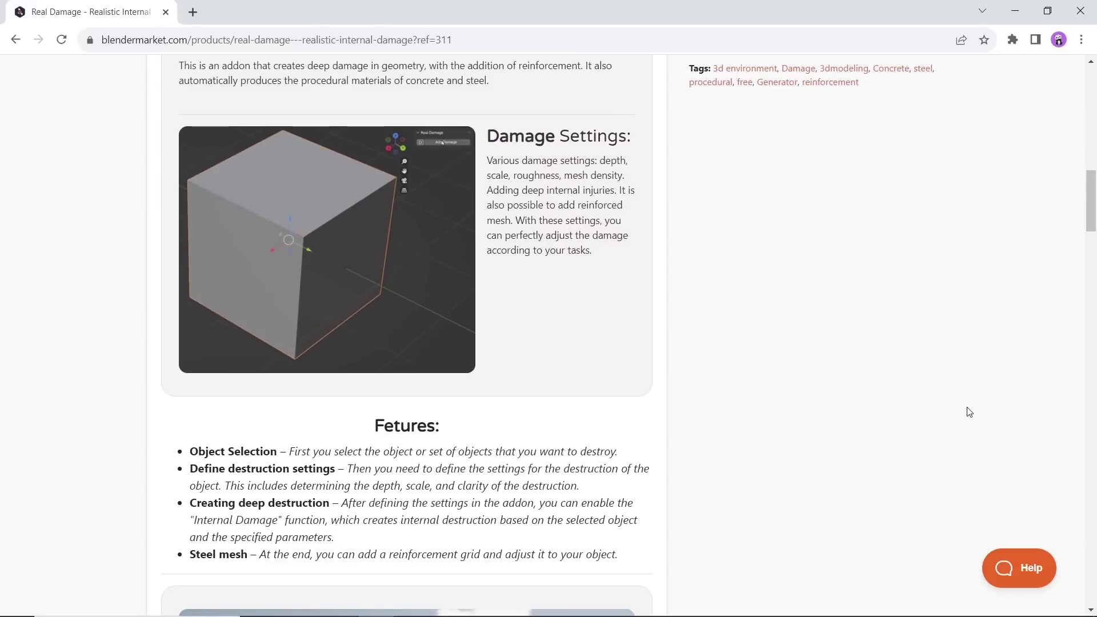
{"action": "scroll", "coordinate": [969, 411], "scroll_direction": "down", "scroll_amount": 15}
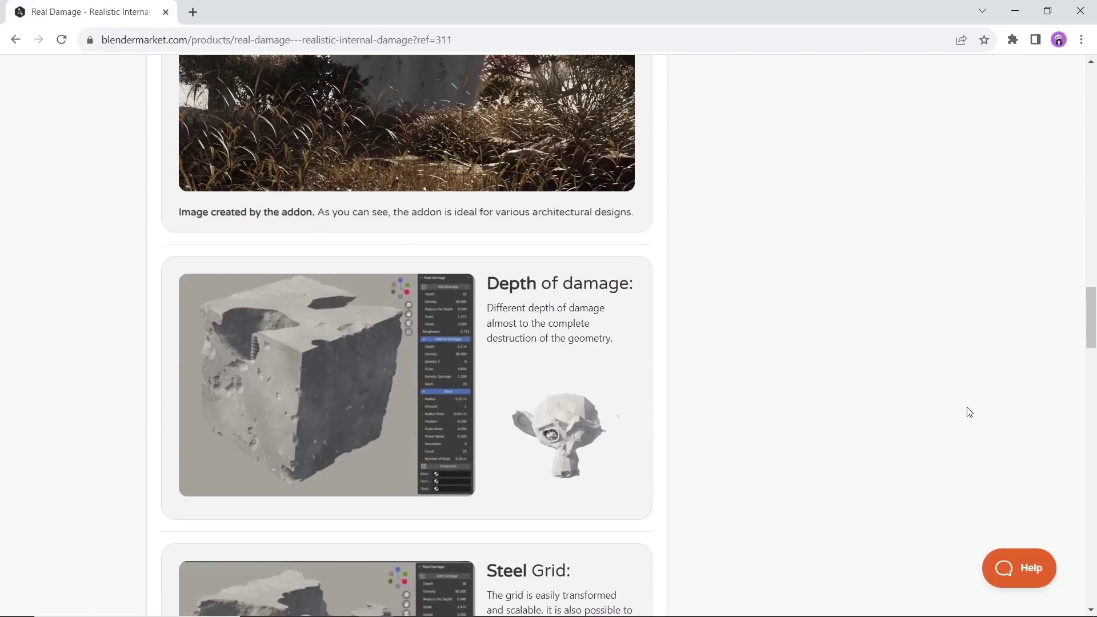
{"action": "scroll", "coordinate": [969, 411], "scroll_direction": "down", "scroll_amount": 4}
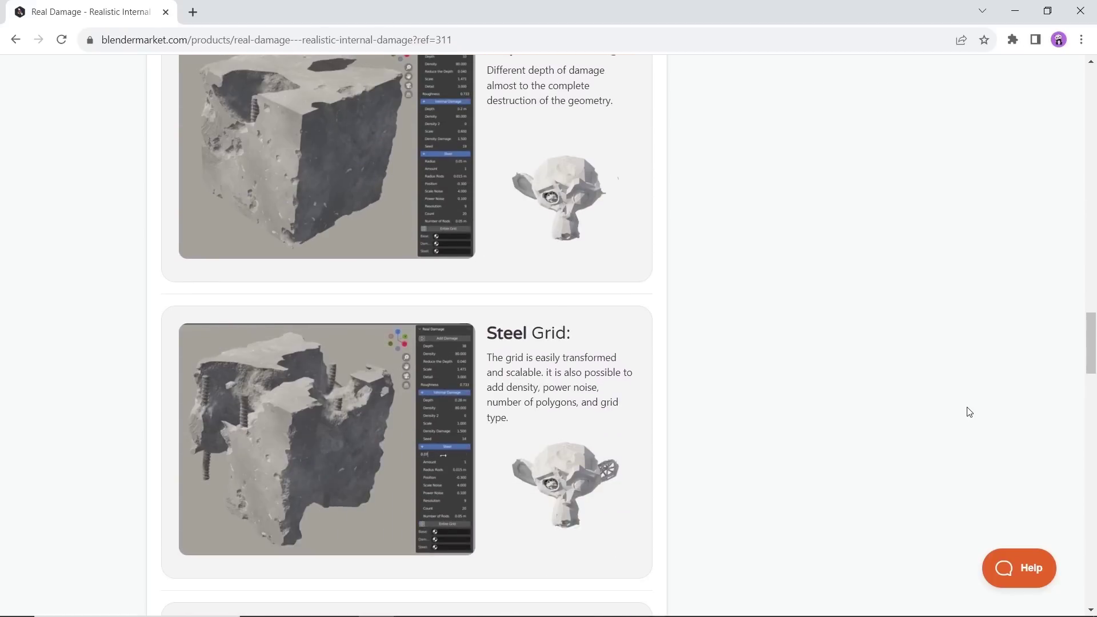
{"action": "scroll", "coordinate": [969, 412], "scroll_direction": "down", "scroll_amount": 8}
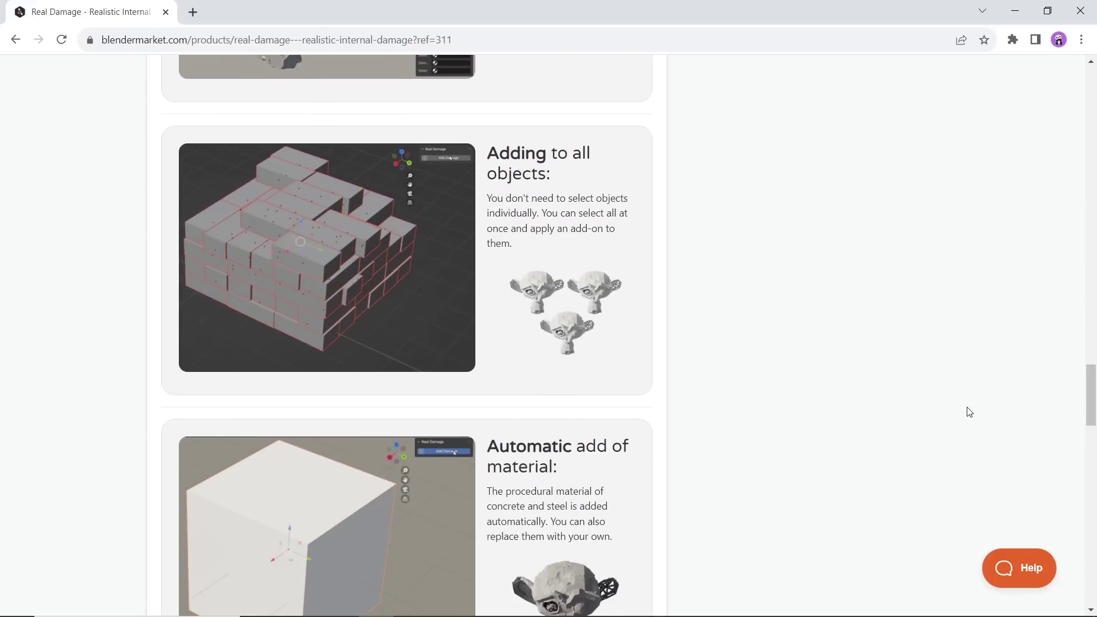
Read the sections on adding damage to all objects and automatic materials on the Real Damage product page.
{"action": "scroll", "coordinate": [969, 411], "scroll_direction": "down", "scroll_amount": 8}
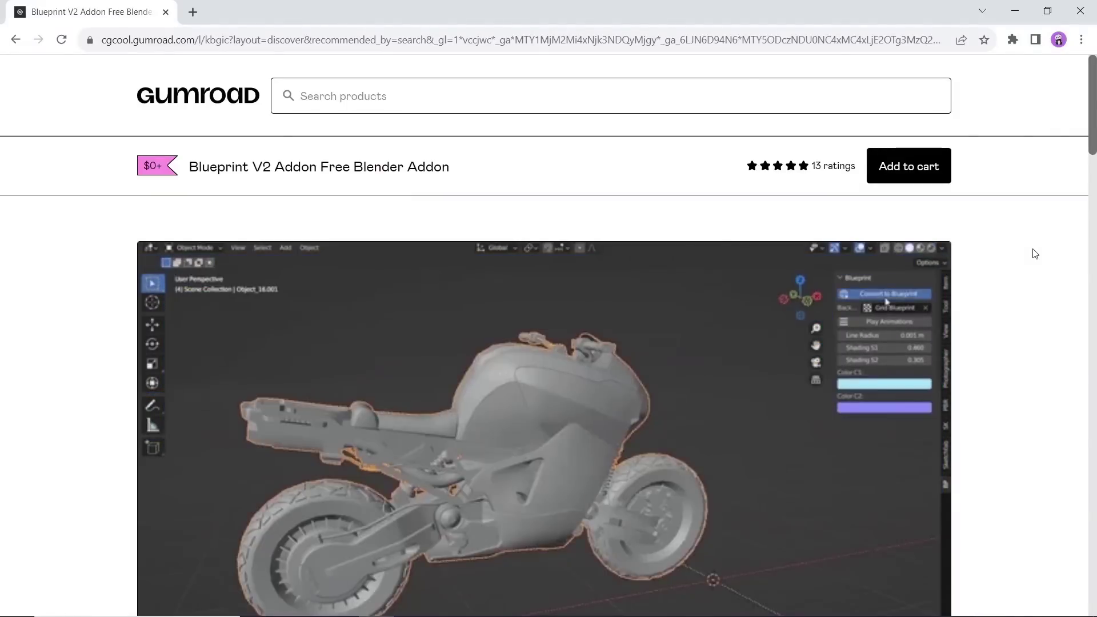
Review the preview video, description, pricing options and example images on the Blueprint V2 add-on's Gumroad page.
{"action": "scroll", "coordinate": [1034, 253], "scroll_direction": "down", "scroll_amount": 2}
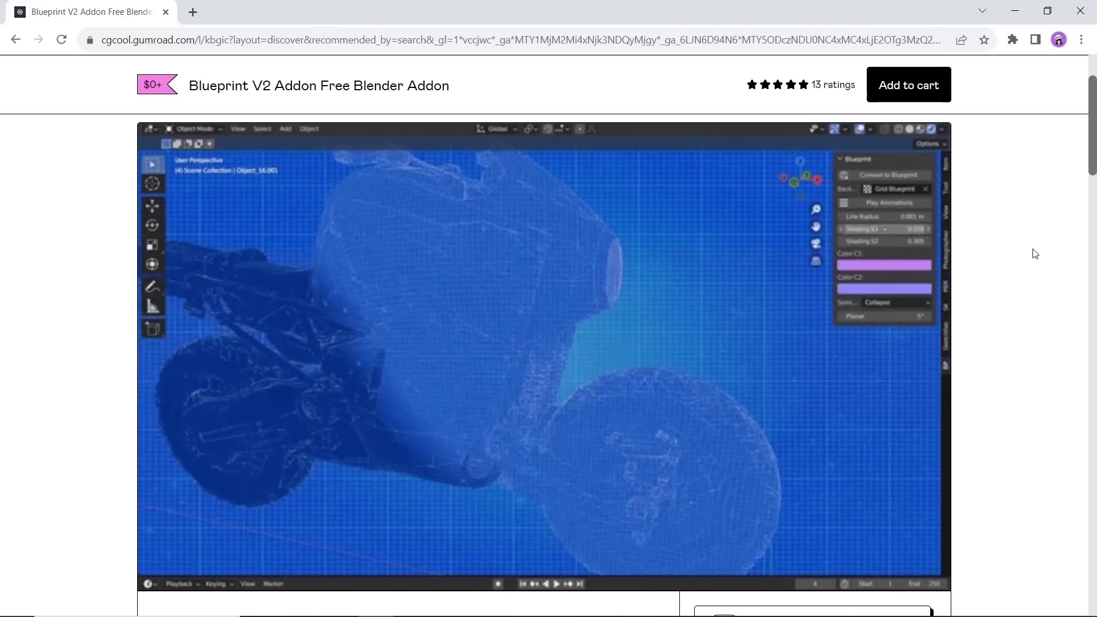
{"action": "scroll", "coordinate": [1035, 254], "scroll_direction": "down", "scroll_amount": 8}
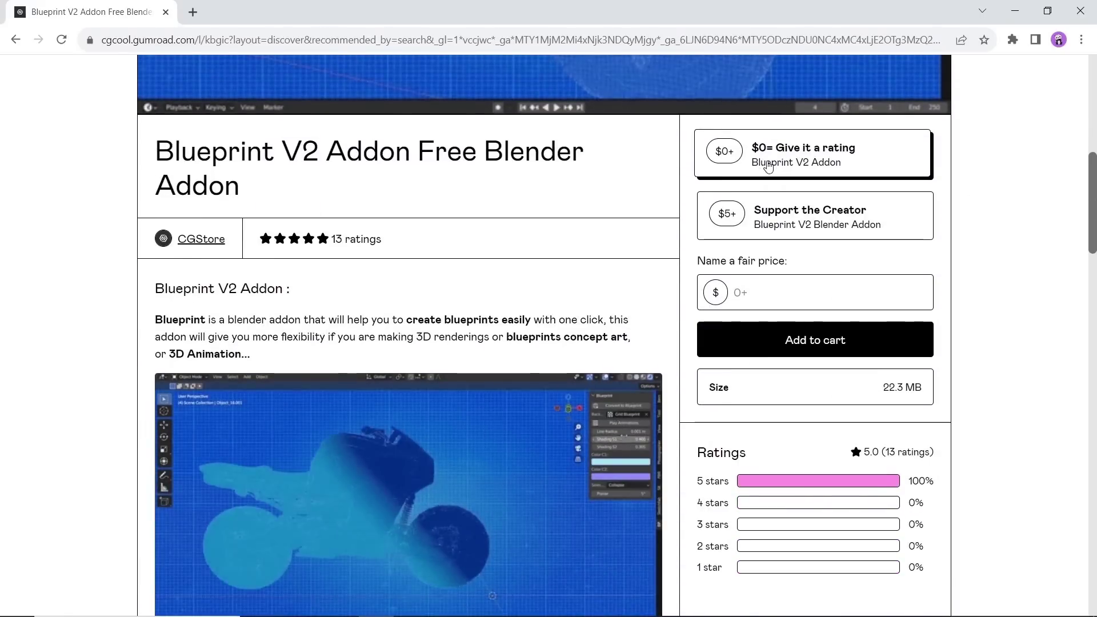
{"action": "scroll", "coordinate": [969, 208], "scroll_direction": "down", "scroll_amount": 6}
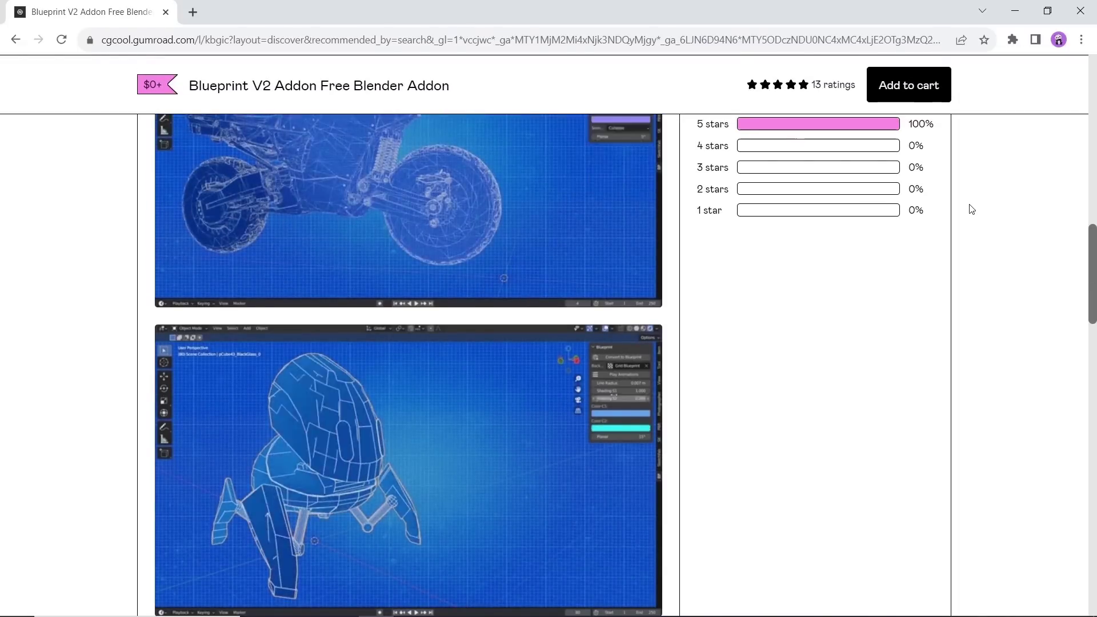
{"action": "scroll", "coordinate": [969, 208], "scroll_direction": "down", "scroll_amount": 8}
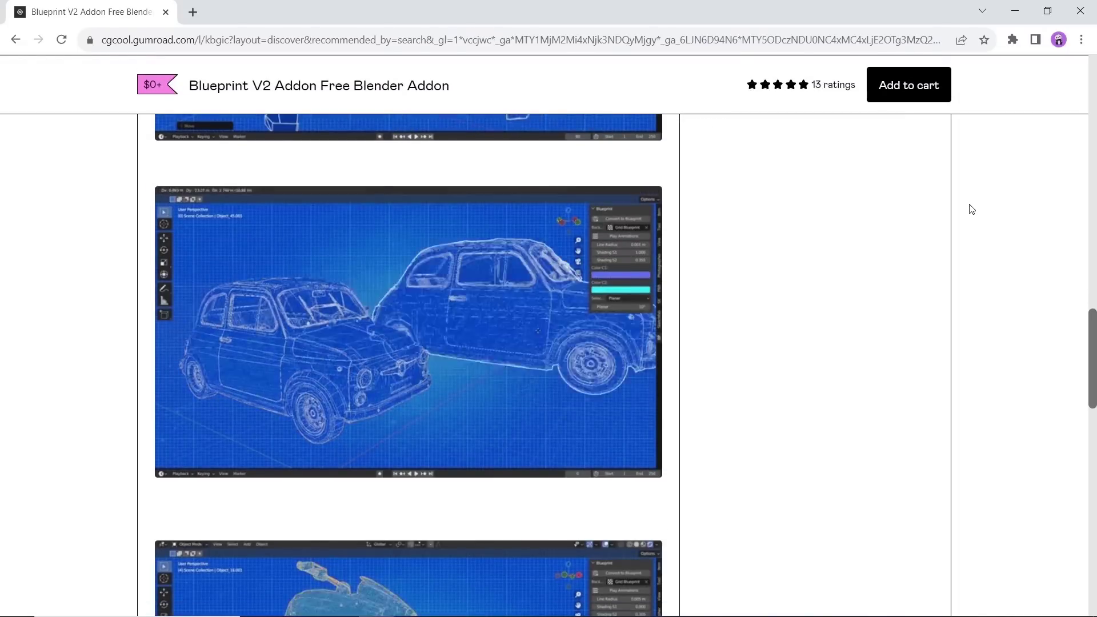
{"action": "scroll", "coordinate": [969, 208], "scroll_direction": "down", "scroll_amount": 6}
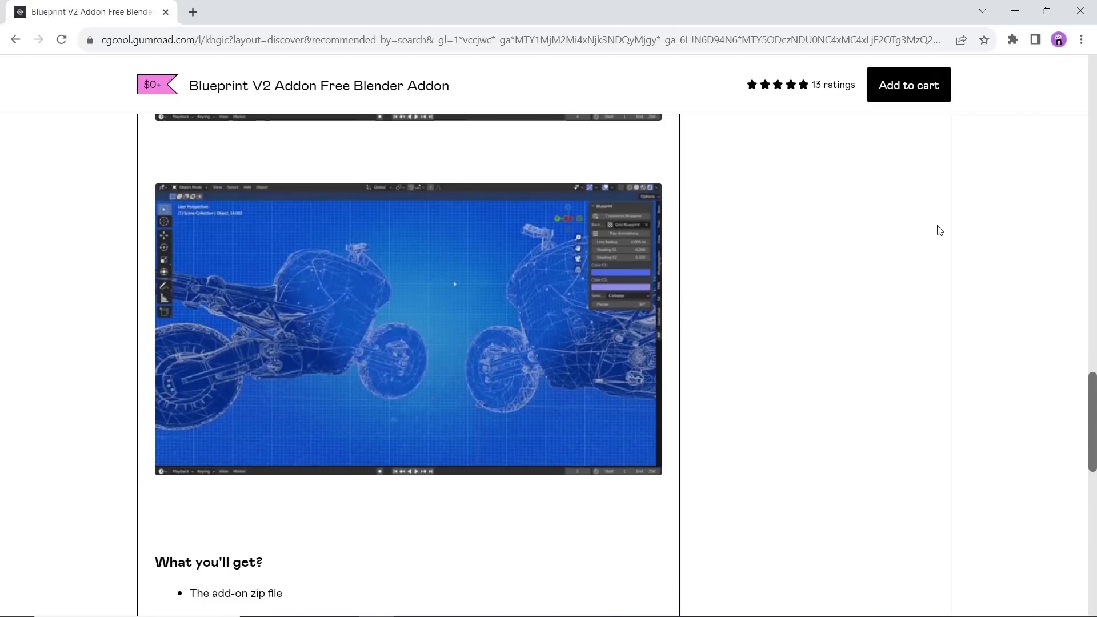
Check what the Blueprint V2 download includes, highlighting "zip file" and the required Blender version in the description.
{"action": "scroll", "coordinate": [688, 289], "scroll_direction": "down", "scroll_amount": 4}
{"action": "left_click_drag", "start_coordinate": [253, 358], "coordinate": [304, 366]}
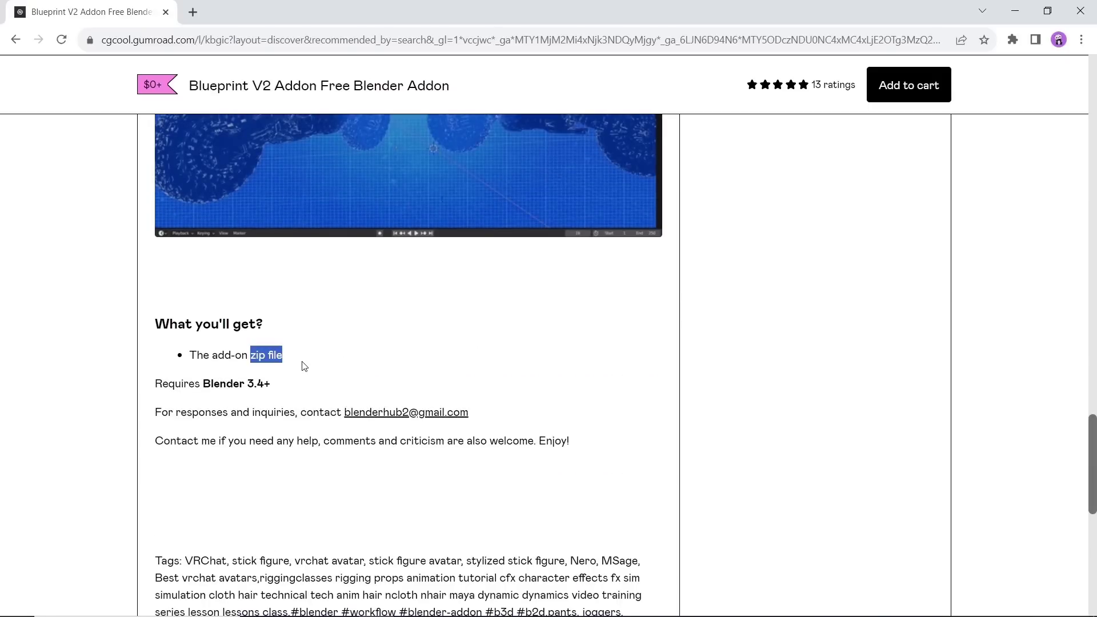
{"action": "left_click_drag", "start_coordinate": [246, 384], "coordinate": [277, 392]}
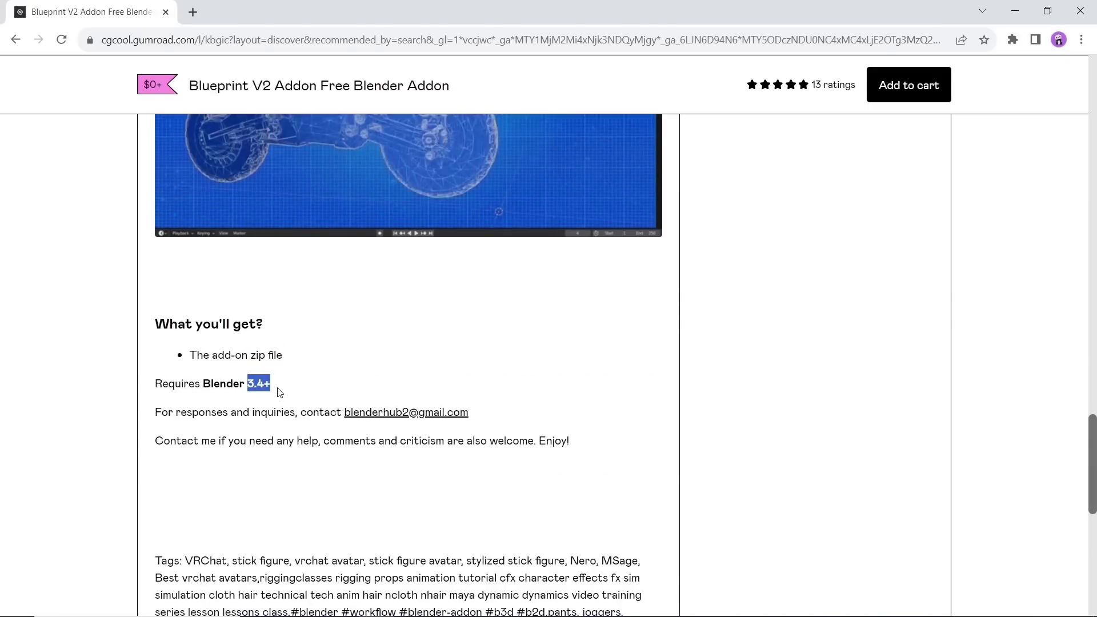